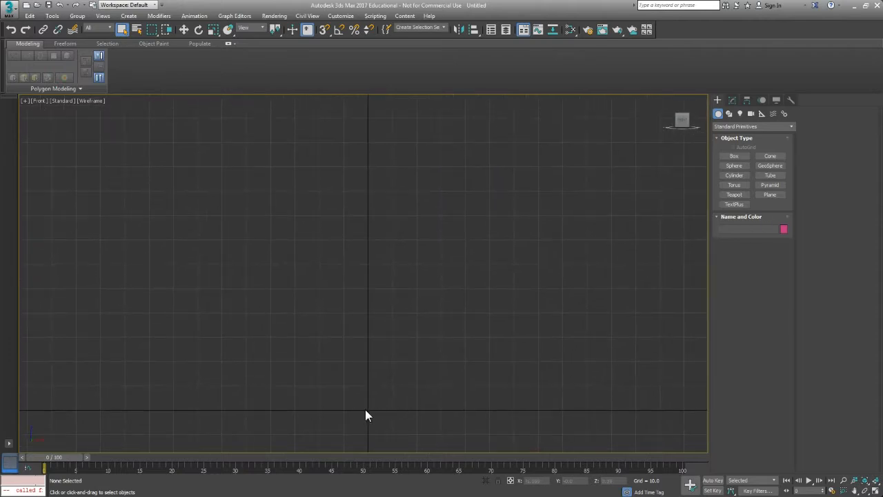
Step: Start a Line spline on the vertical axis in the front view, curving through the rounded head and down to the collar
{"action": "middle_click_drag", "start_coordinate": [464, 339], "coordinate": [463, 383]}
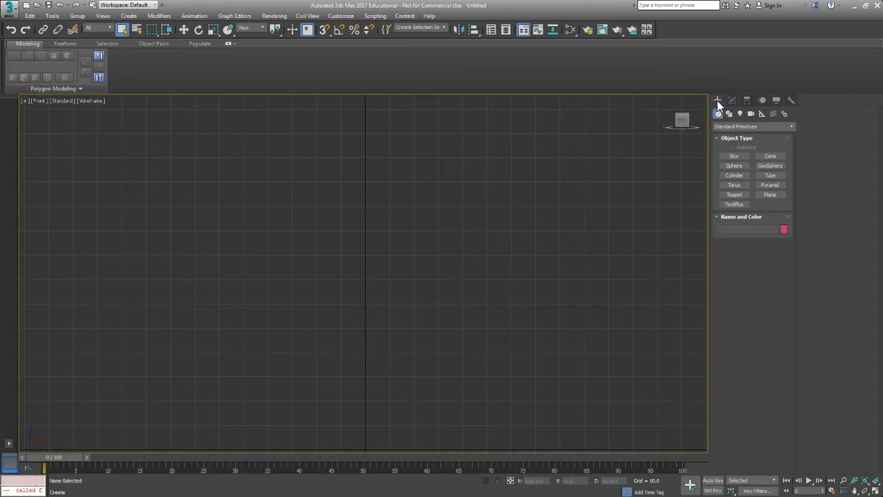
{"action": "left_click", "coordinate": [728, 115]}
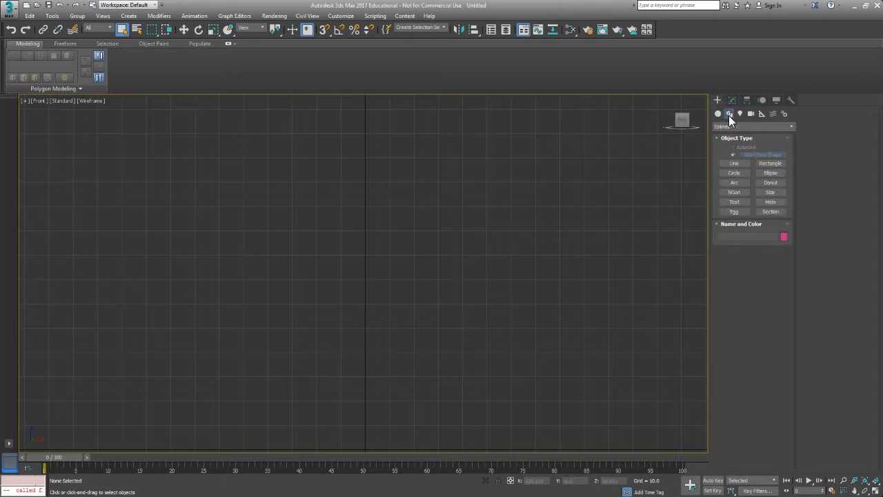
{"action": "left_click", "coordinate": [733, 163]}
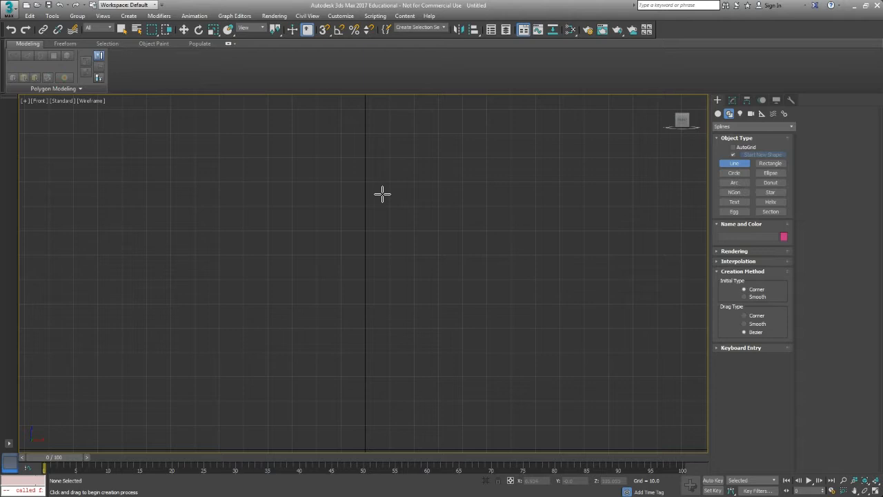
{"action": "left_click", "coordinate": [367, 133]}
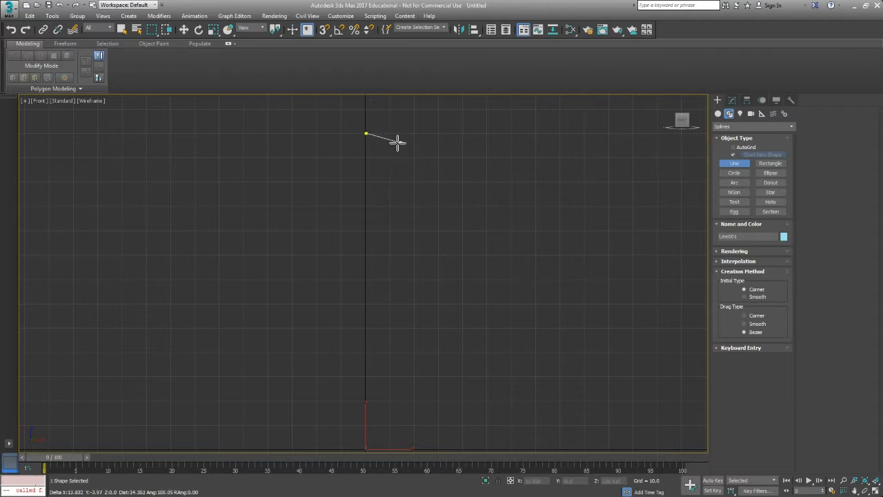
{"action": "left_click_drag", "start_coordinate": [395, 141], "coordinate": [389, 188]}
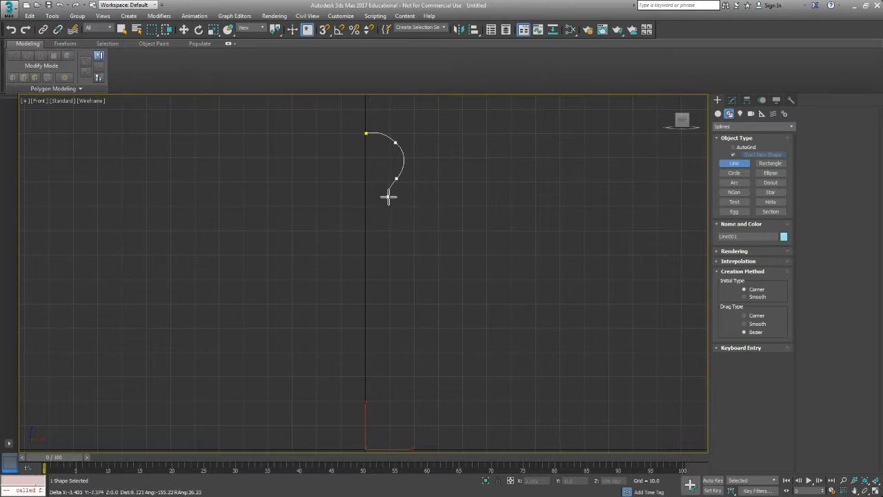
{"action": "left_click_drag", "start_coordinate": [390, 196], "coordinate": [403, 203]}
Step: Continue the spline down the body and flared base, and finish it with a straight bottom edge back to the vertical axis
{"action": "left_click", "coordinate": [390, 272]}
{"action": "left_click", "coordinate": [391, 286]}
{"action": "left_click", "coordinate": [409, 304]}
{"action": "left_click", "coordinate": [418, 320]}
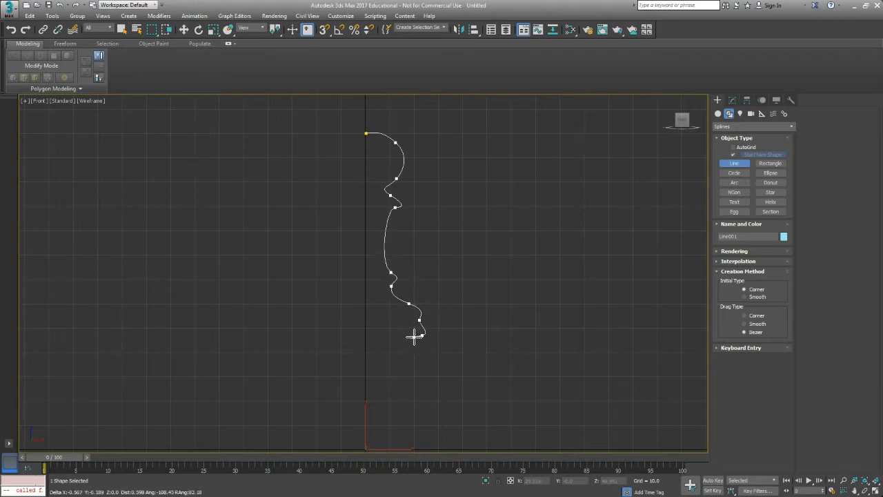
{"action": "left_click", "coordinate": [366, 335], "text": "shift"}
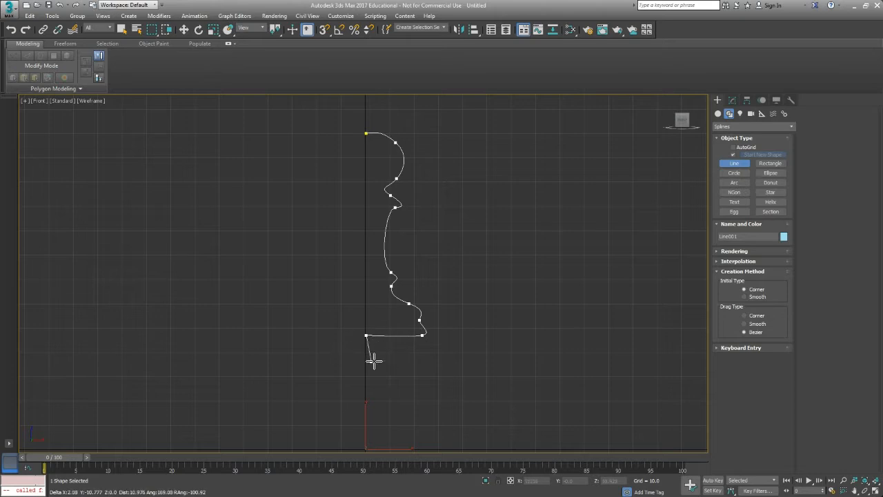
{"action": "right_click", "coordinate": [295, 325]}
Step: Rename the profile spline Chess Pawn and set its object color to orange
{"action": "middle_click_drag", "start_coordinate": [422, 339], "coordinate": [383, 351]}
{"action": "left_click", "coordinate": [733, 100]}
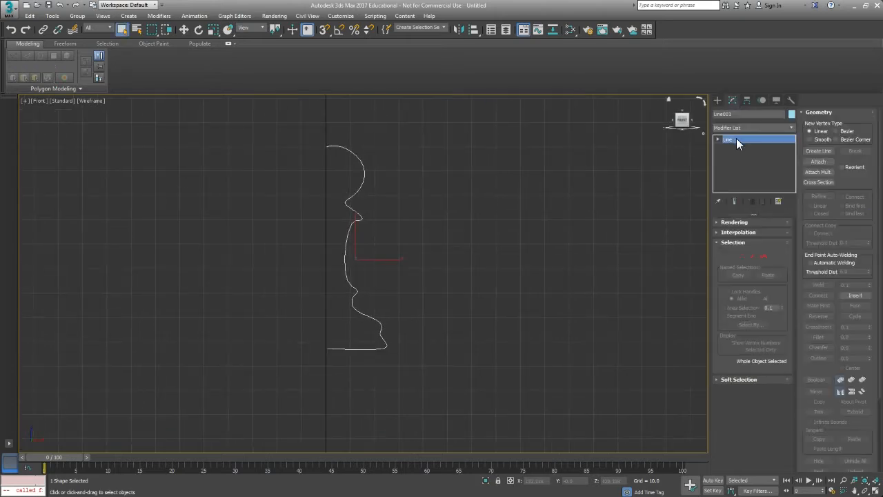
{"action": "left_click", "coordinate": [740, 114]}
{"action": "type", "text": "Chess Pawn"}
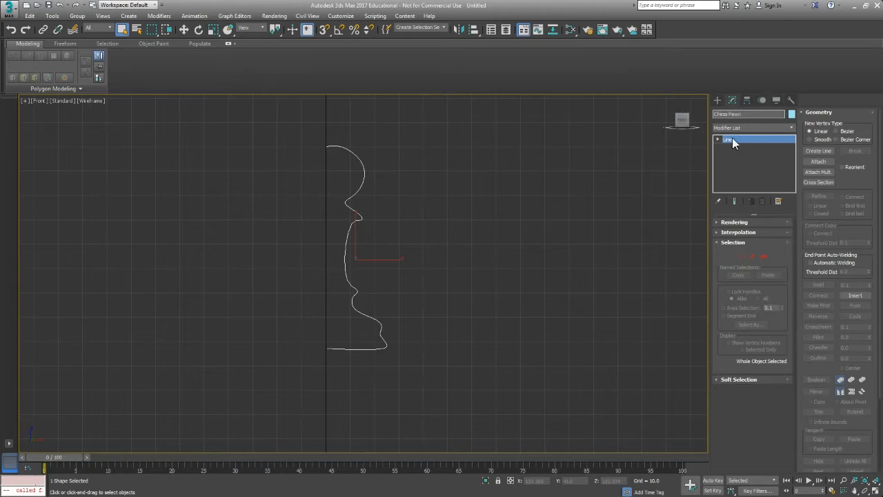
{"action": "left_click", "coordinate": [793, 113]}
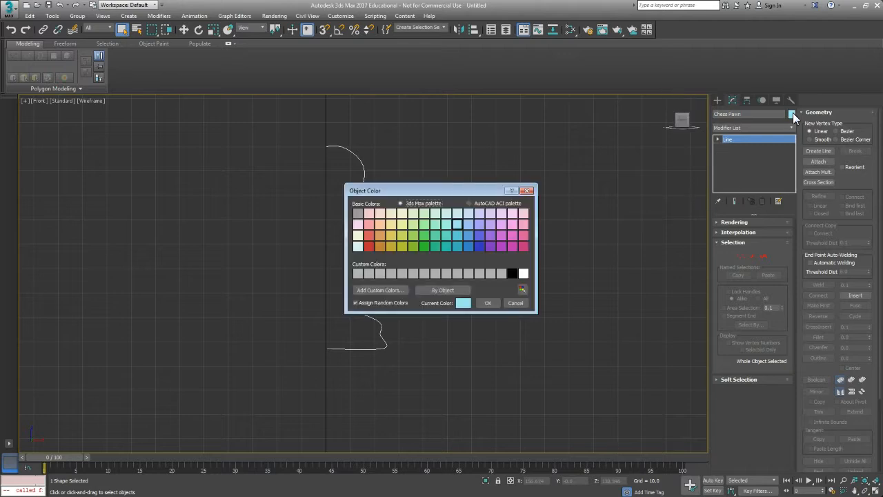
{"action": "left_click", "coordinate": [380, 247]}
{"action": "left_click", "coordinate": [488, 304]}
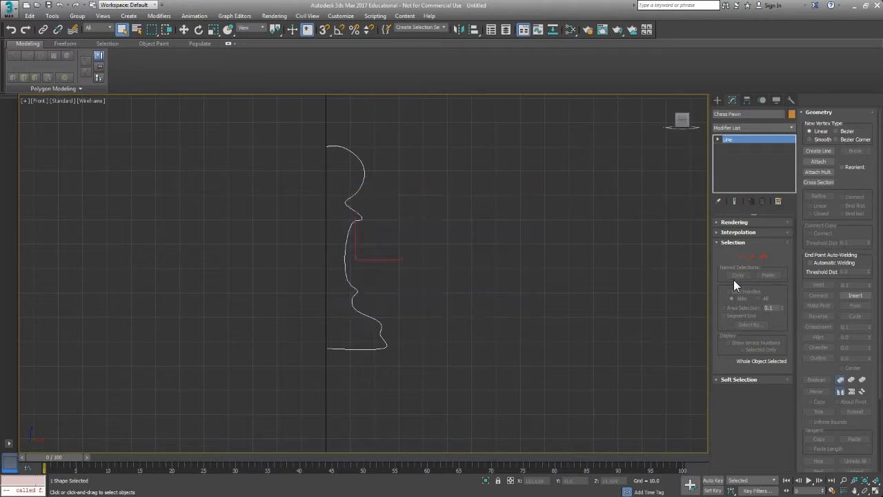
Step: At vertex level, flatten and shrink the tangent handles of the base's outer bottom vertex to make a sharp corner with a straight bottom edge
{"action": "left_click", "coordinate": [743, 257]}
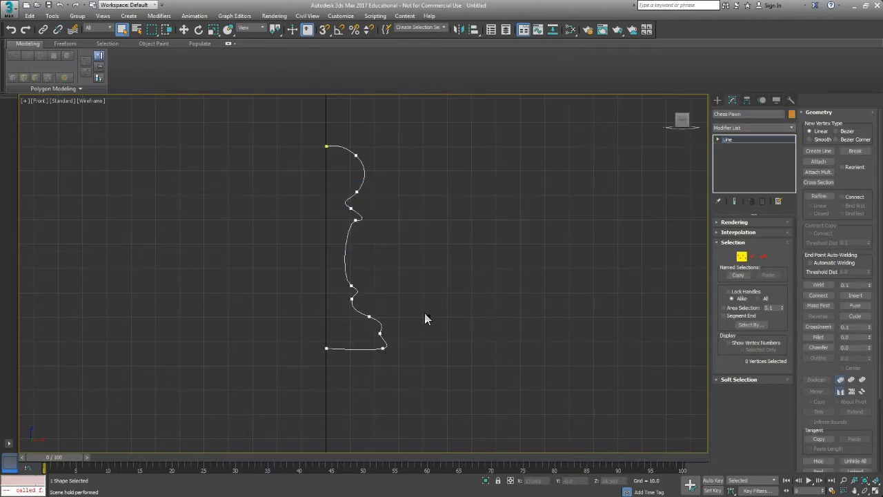
{"action": "left_click", "coordinate": [377, 340]}
{"action": "scroll", "coordinate": [375, 340], "scroll_direction": "up", "scroll_amount": 5}
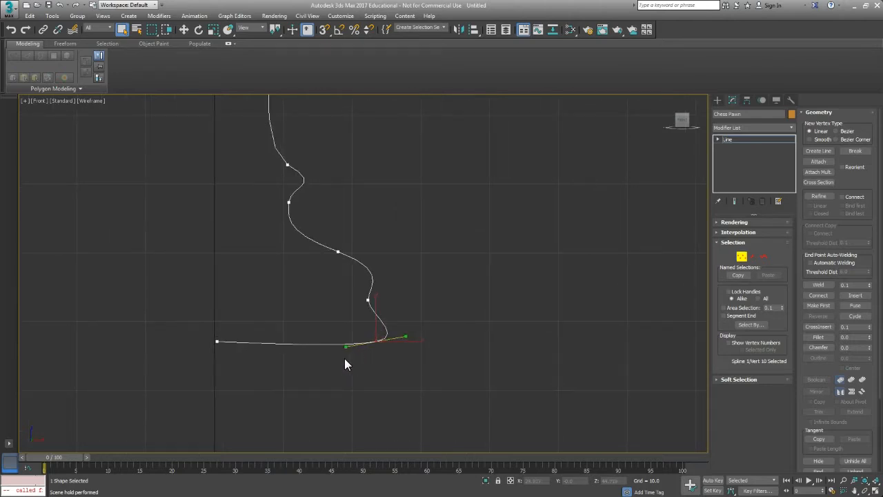
{"action": "key", "text": "w"}
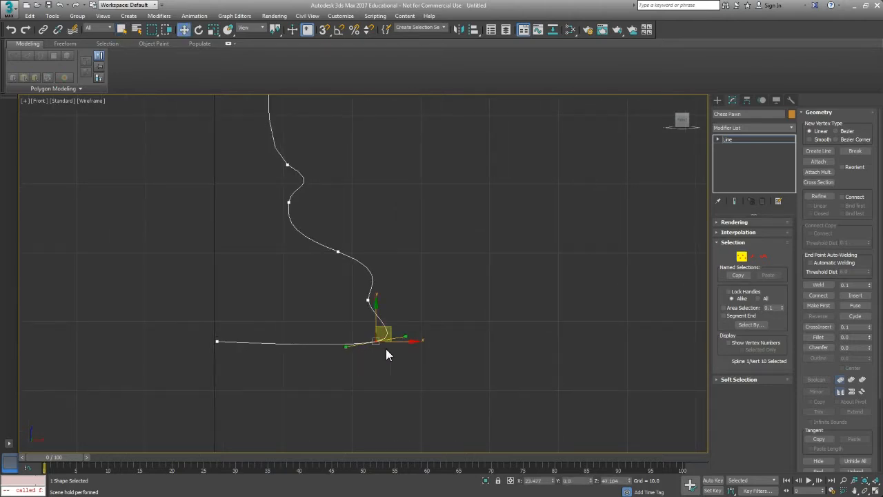
{"action": "mouse_move", "coordinate": [407, 345]}
{"action": "left_mouse_down"}
{"action": "mouse_move", "coordinate": [408, 329]}
{"action": "mouse_move", "coordinate": [412, 342]}
{"action": "left_mouse_up"}
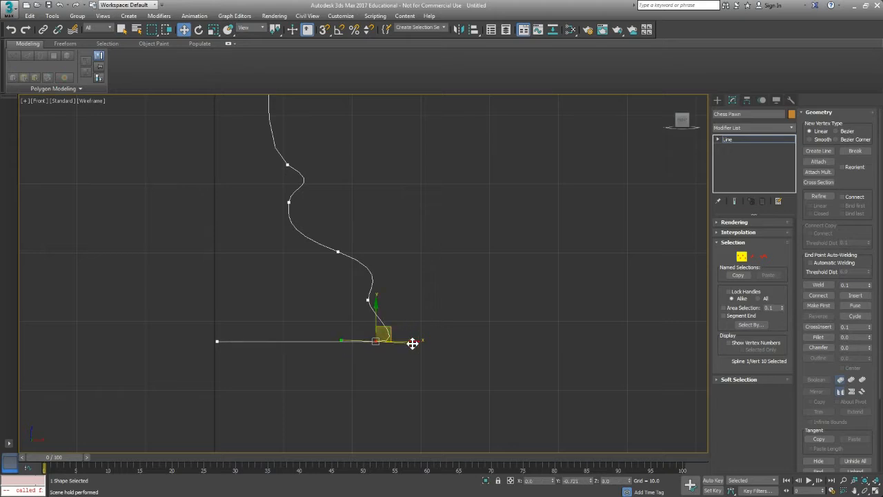
{"action": "key", "text": "r"}
{"action": "left_click_drag", "start_coordinate": [416, 340], "coordinate": [285, 335]}
{"action": "left_click_drag", "start_coordinate": [377, 301], "coordinate": [377, 357]}
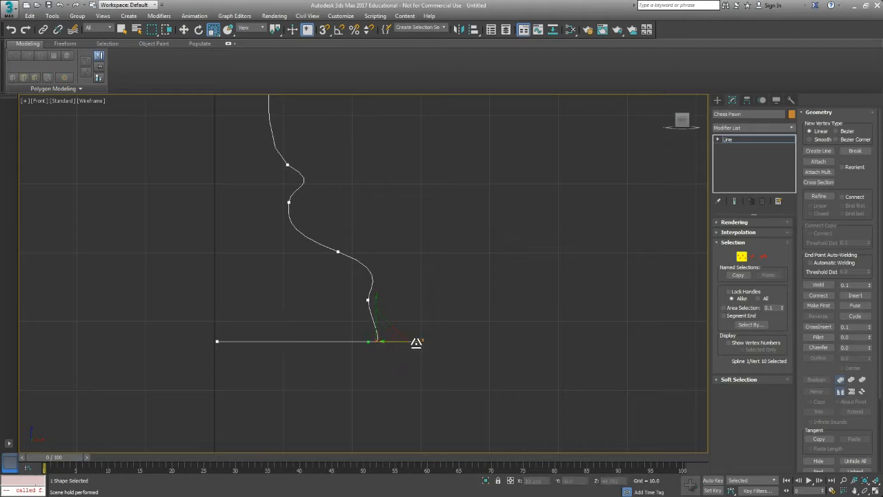
{"action": "left_click_drag", "start_coordinate": [420, 339], "coordinate": [183, 323]}
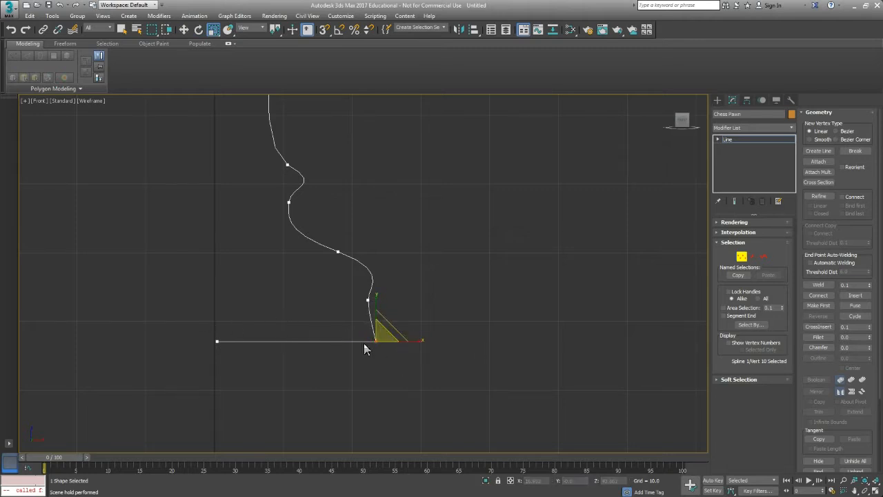
Step: Move the vertex above the base's outer corner slightly down and inward
{"action": "key", "text": "w"}
{"action": "middle_click_drag", "start_coordinate": [379, 344], "coordinate": [378, 350]}
{"action": "left_click", "coordinate": [368, 306]}
{"action": "mouse_move", "coordinate": [369, 310]}
{"action": "left_mouse_down"}
{"action": "mouse_move", "coordinate": [375, 298]}
{"action": "mouse_move", "coordinate": [363, 316]}
{"action": "left_mouse_up"}
Step: Insert a vertex into the segment just above the base's outer bottom corner
{"action": "left_click", "coordinate": [856, 296]}
{"action": "left_click", "coordinate": [373, 334]}
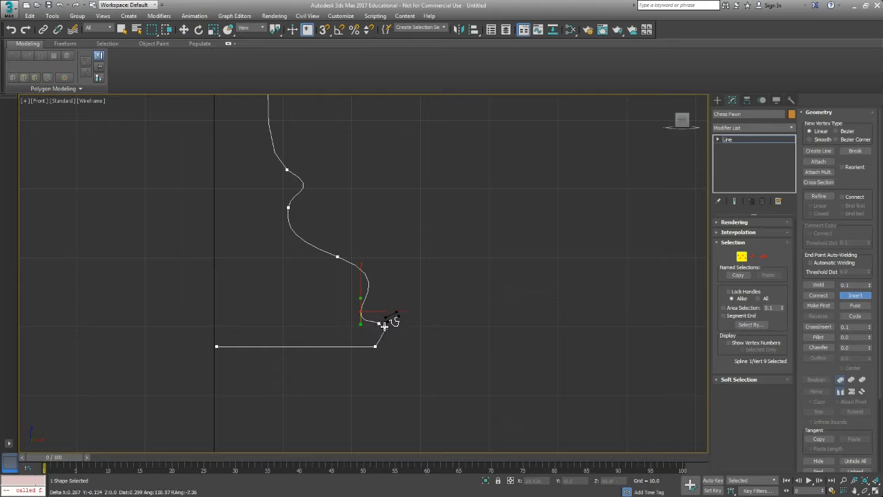
{"action": "left_click", "coordinate": [381, 323]}
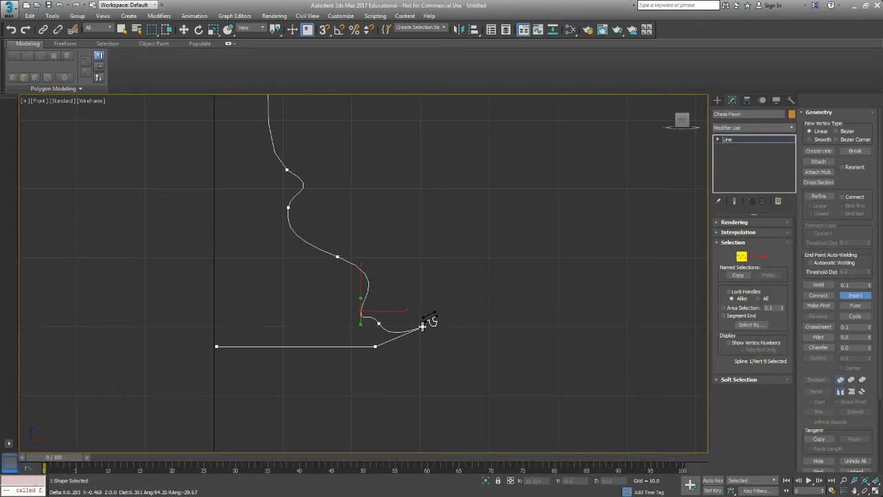
{"action": "right_click", "coordinate": [432, 363]}
Step: Reposition the inserted vertex and raise the vertex above it to form a rounded lip at the base
{"action": "key", "text": "w"}
{"action": "left_click_drag", "start_coordinate": [379, 324], "coordinate": [357, 285]}
{"action": "left_click", "coordinate": [362, 310]}
{"action": "left_click", "coordinate": [358, 298]}
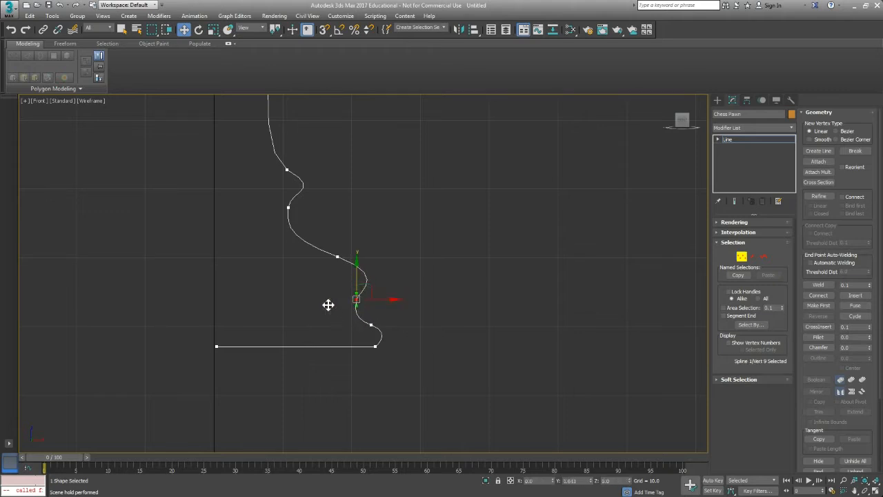
Step: Shape a second ring above the base lip by moving its upper vertex down and outward and adjusting the vertex beneath it
{"action": "left_click_drag", "start_coordinate": [357, 310], "coordinate": [375, 282]}
{"action": "key", "text": "e"}
{"action": "key", "text": "w"}
{"action": "left_click_drag", "start_coordinate": [338, 257], "coordinate": [359, 264]}
{"action": "left_click_drag", "start_coordinate": [410, 283], "coordinate": [367, 256]}
{"action": "left_click", "coordinate": [357, 299]}
{"action": "mouse_move", "coordinate": [357, 298]}
{"action": "left_mouse_down"}
{"action": "mouse_move", "coordinate": [369, 278]}
{"action": "mouse_move", "coordinate": [367, 288]}
{"action": "left_mouse_up"}
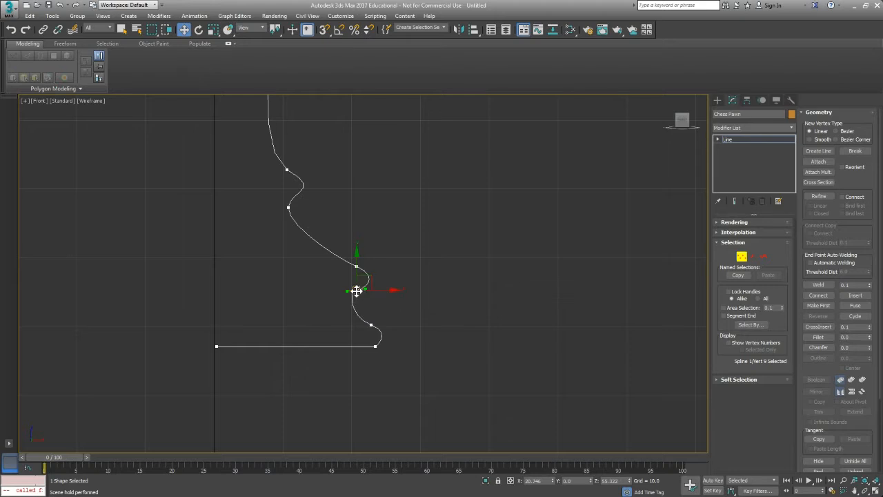
Step: Level the tangent handles of the collar's upper vertex so the ring below the head is rounded
{"action": "scroll", "coordinate": [357, 290], "scroll_direction": "down", "scroll_amount": 5}
{"action": "scroll", "coordinate": [358, 292], "scroll_direction": "up", "scroll_amount": 4}
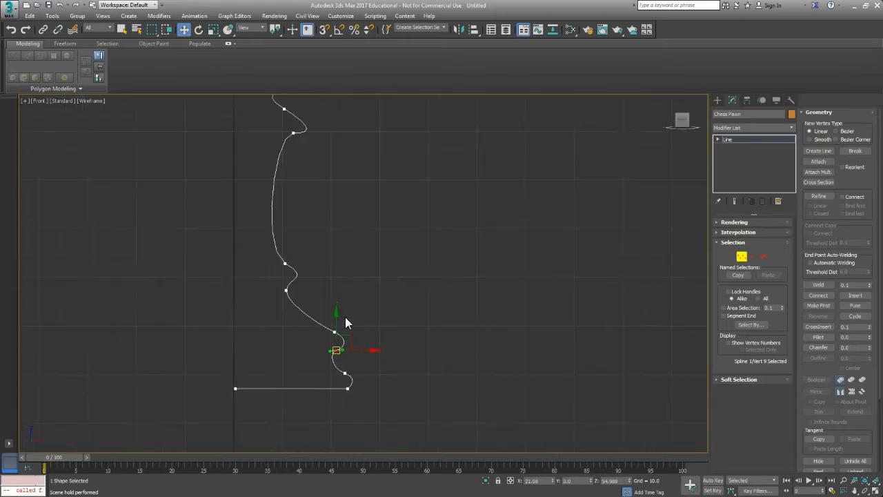
{"action": "left_click", "coordinate": [302, 276]}
{"action": "scroll", "coordinate": [306, 289], "scroll_direction": "up", "scroll_amount": 4}
{"action": "middle_click_drag", "start_coordinate": [311, 202], "coordinate": [333, 258]}
{"action": "left_click", "coordinate": [344, 238]}
{"action": "left_click_drag", "start_coordinate": [358, 227], "coordinate": [370, 211]}
{"action": "left_click", "coordinate": [329, 208]}
{"action": "scroll", "coordinate": [363, 231], "scroll_direction": "down", "scroll_amount": 4}
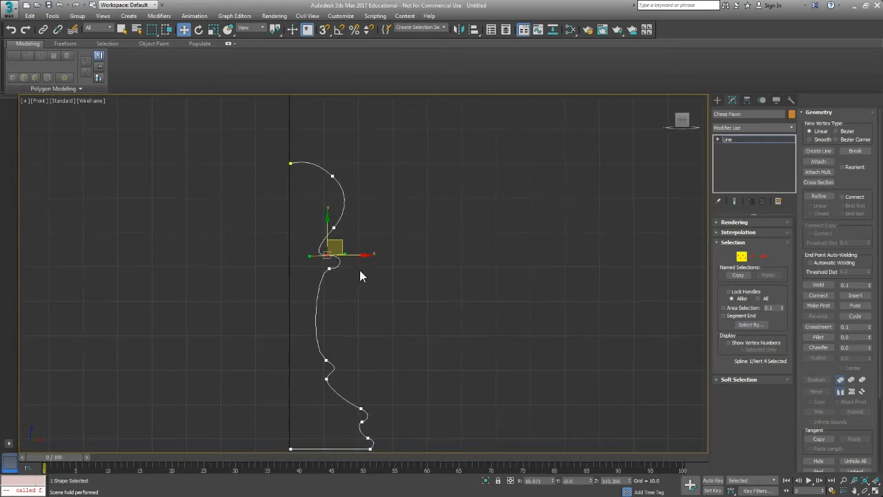
Step: Adjust the tangent handles of the pawn head's two outer vertices to smooth the rounded head
{"action": "left_click", "coordinate": [332, 230]}
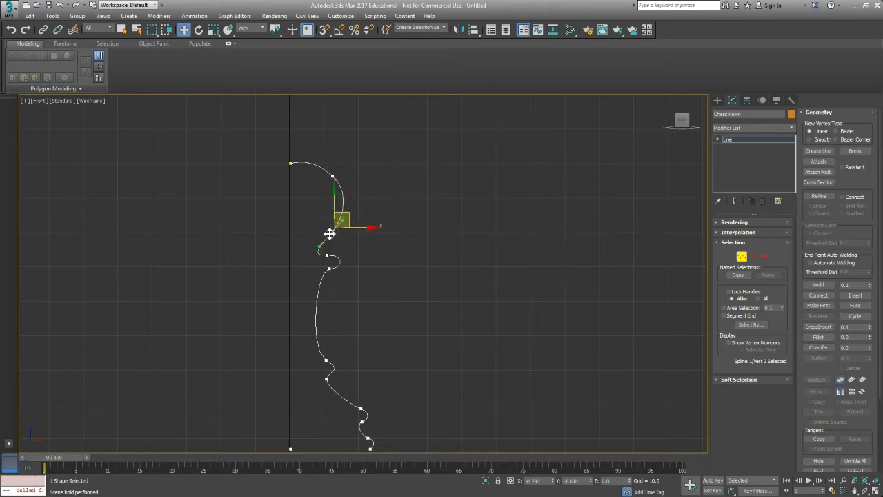
{"action": "left_click", "coordinate": [335, 175]}
{"action": "left_click_drag", "start_coordinate": [356, 194], "coordinate": [345, 165]}
{"action": "scroll", "coordinate": [294, 166], "scroll_direction": "up", "scroll_amount": 3}
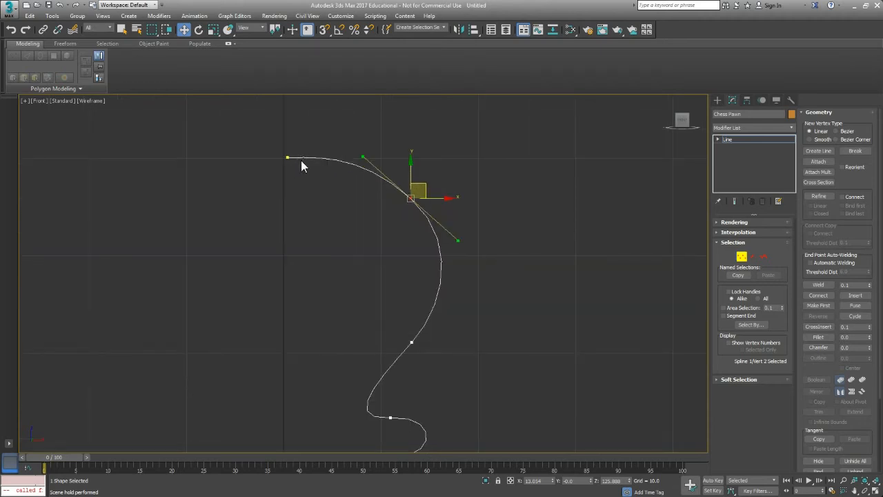
{"action": "scroll", "coordinate": [340, 221], "scroll_direction": "down", "scroll_amount": 4}
{"action": "middle_click_drag", "start_coordinate": [401, 351], "coordinate": [391, 304]}
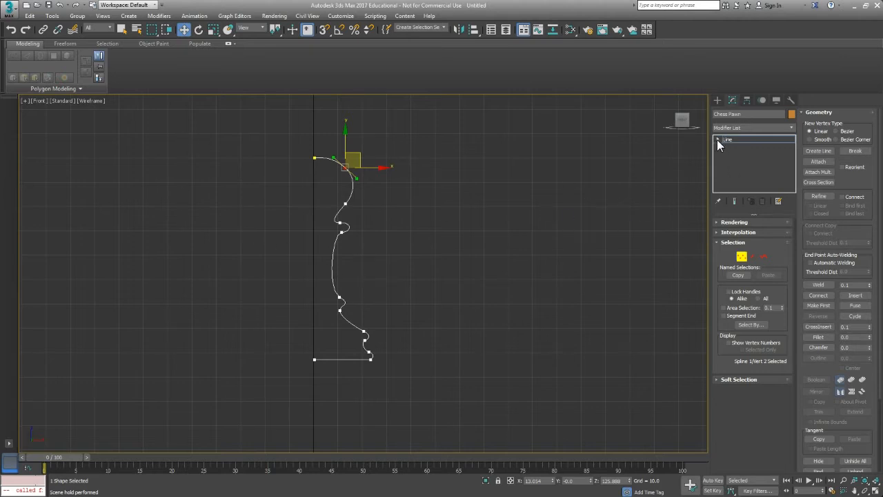
Step: Apply the Lathe modifier to the Chess Pawn spline
{"action": "left_click", "coordinate": [743, 128]}
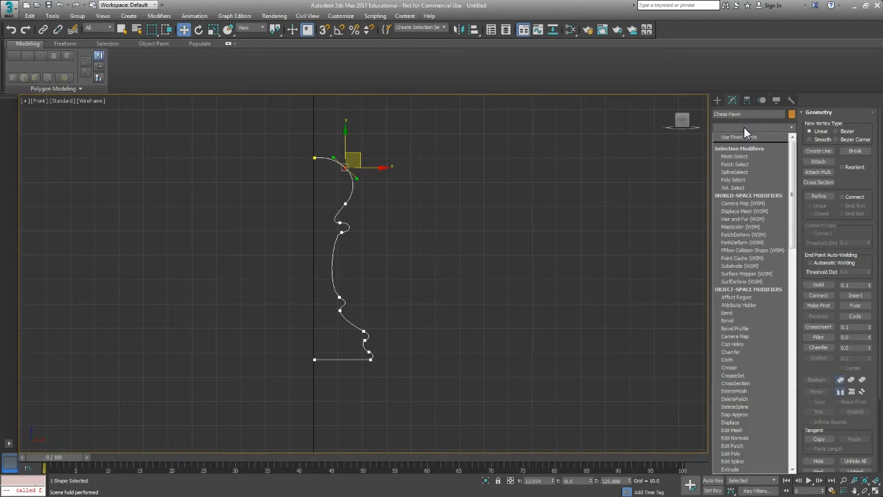
{"action": "key", "text": "l"}
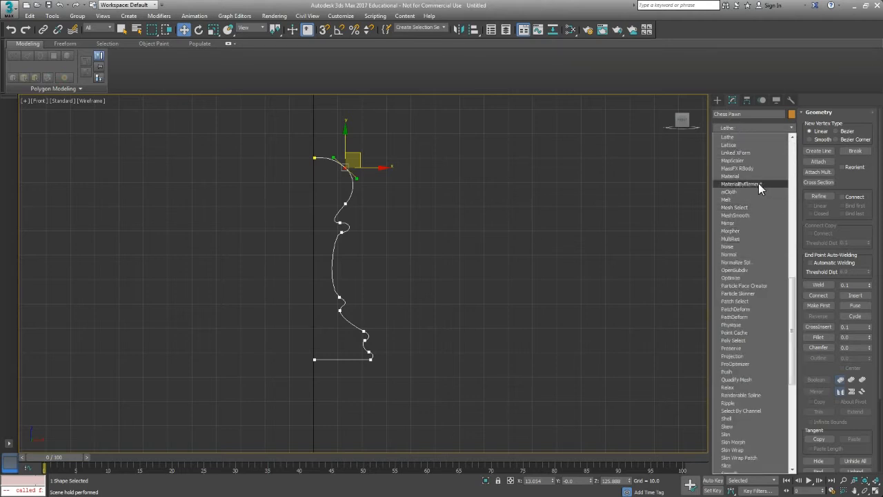
{"action": "left_click", "coordinate": [730, 137]}
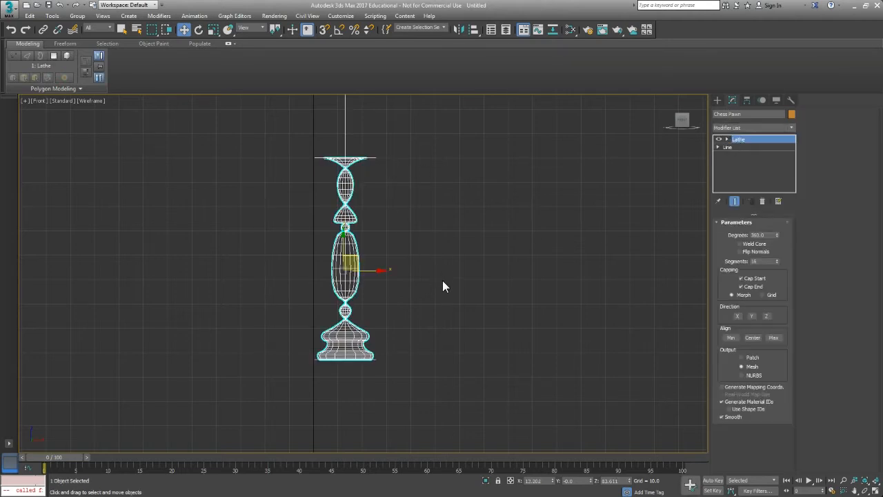
Step: Toggle the Lathe modifier's visibility repeatedly to compare the revolved mesh with the profile and axis position
{"action": "left_click", "coordinate": [718, 138]}
{"action": "left_click", "coordinate": [718, 138]}
{"action": "left_click", "coordinate": [718, 138]}
{"action": "left_click", "coordinate": [718, 138]}
{"action": "left_click", "coordinate": [718, 138]}
{"action": "left_click", "coordinate": [718, 138]}
{"action": "left_click", "coordinate": [718, 138]}
{"action": "left_click", "coordinate": [719, 138]}
{"action": "left_click", "coordinate": [718, 138]}
{"action": "left_click", "coordinate": [718, 138]}
{"action": "left_click", "coordinate": [718, 138]}
{"action": "left_click", "coordinate": [719, 138]}
{"action": "left_click", "coordinate": [719, 138]}
{"action": "left_click", "coordinate": [718, 138]}
{"action": "left_click", "coordinate": [719, 138]}
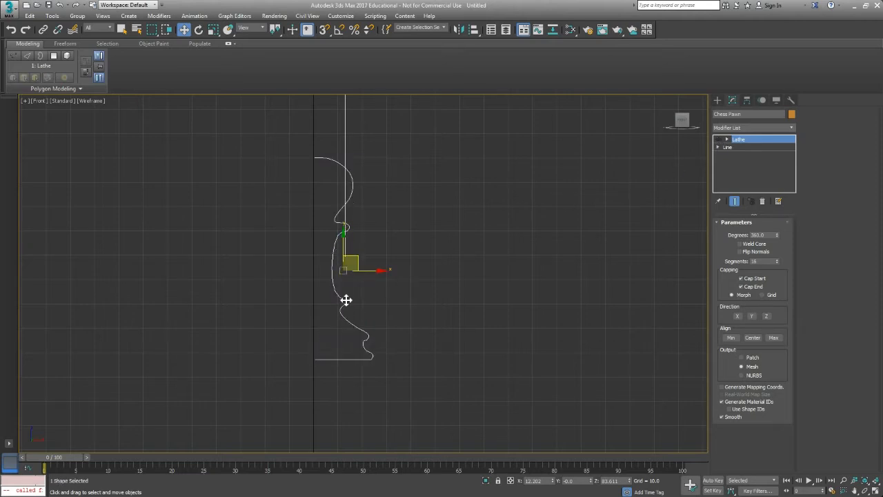
Step: Try moving the Lathe axis relative to the profile, and undo the move
{"action": "left_click", "coordinate": [726, 140]}
{"action": "left_click", "coordinate": [742, 147]}
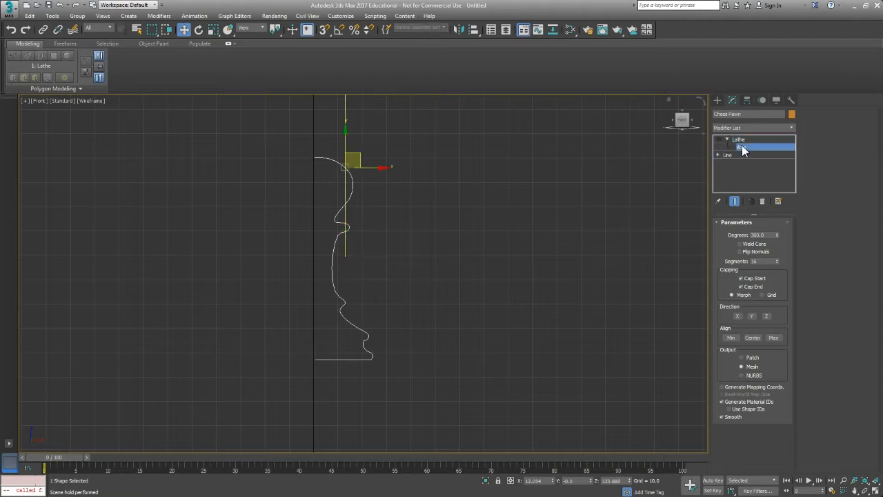
{"action": "left_click_drag", "start_coordinate": [347, 143], "coordinate": [354, 194]}
{"action": "key", "text": "ctrl+z"}
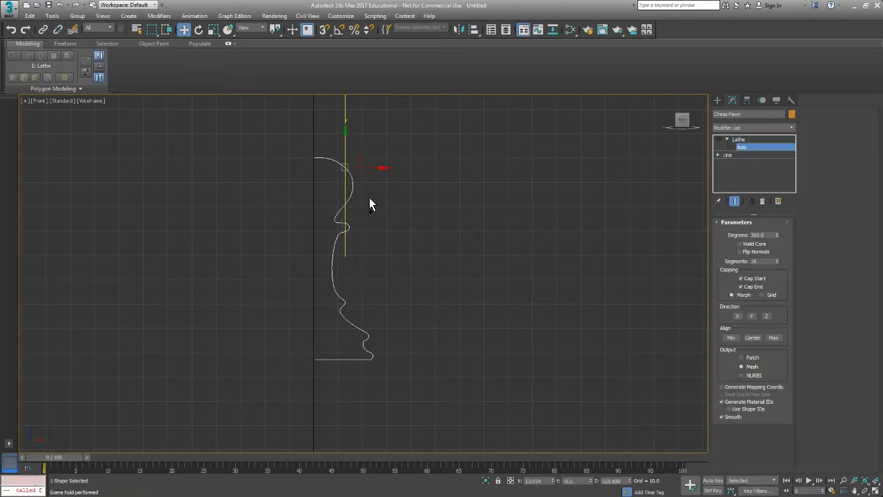
Step: Return to the Lathe modifier's main level, make it visible again, and align its axis to Max
{"action": "left_click", "coordinate": [738, 140]}
{"action": "left_click", "coordinate": [719, 139]}
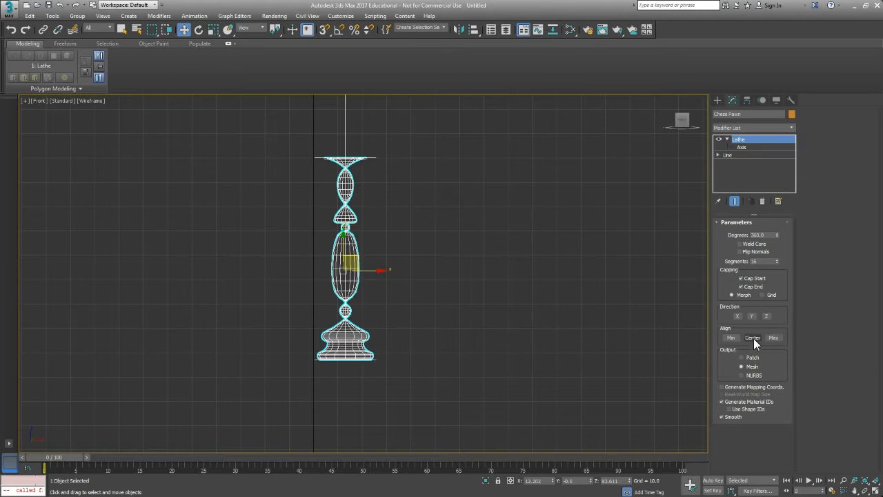
{"action": "left_click", "coordinate": [774, 338]}
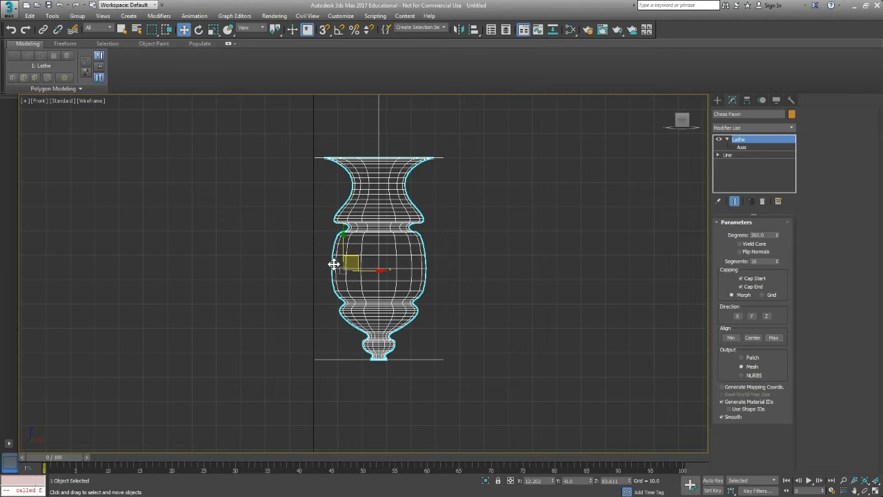
Step: Toggle the Lathe modifier's visibility to compare the Max-aligned mesh with the original profile
{"action": "left_click", "coordinate": [719, 140]}
{"action": "left_click", "coordinate": [719, 139]}
{"action": "left_click", "coordinate": [719, 139]}
{"action": "left_click", "coordinate": [719, 139]}
{"action": "left_click", "coordinate": [719, 139]}
{"action": "left_click", "coordinate": [719, 139]}
{"action": "left_click", "coordinate": [719, 139]}
{"action": "left_click", "coordinate": [719, 139]}
{"action": "left_click", "coordinate": [719, 139]}
{"action": "left_click", "coordinate": [719, 139]}
Step: Switch the viewport to a shaded perspective view with edged faces, showing the whole lathed object
{"action": "middle_click_drag", "start_coordinate": [465, 304], "coordinate": [467, 312]}
{"action": "key", "text": "p"}
{"action": "scroll", "coordinate": [444, 278], "scroll_direction": "down", "scroll_amount": 2}
{"action": "mouse_move", "coordinate": [444, 278]}
{"action": "middle_mouse_down"}
{"action": "mouse_move", "coordinate": [410, 407]}
{"action": "mouse_move", "coordinate": [408, 322]}
{"action": "mouse_move", "coordinate": [429, 299]}
{"action": "mouse_move", "coordinate": [457, 338]}
{"action": "mouse_move", "coordinate": [472, 270]}
{"action": "mouse_move", "coordinate": [470, 324]}
{"action": "mouse_move", "coordinate": [476, 273]}
{"action": "middle_mouse_up"}
{"action": "key", "text": "F4"}
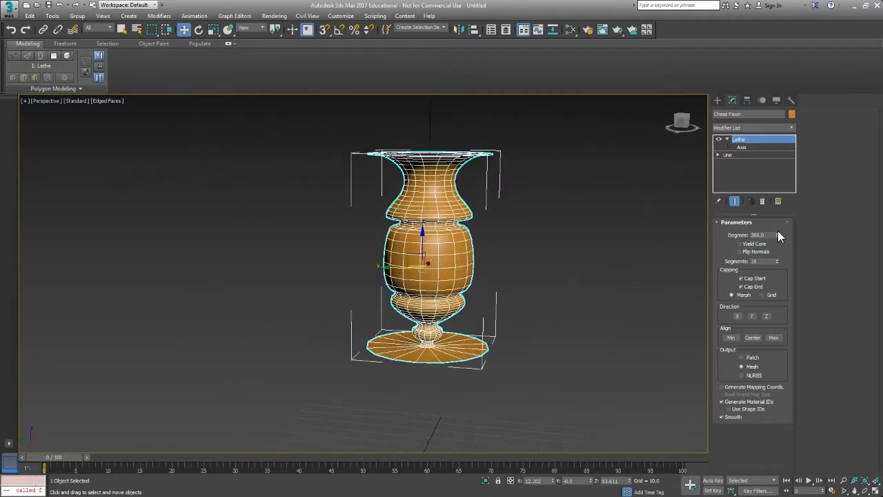
Step: Try the Center alignment for the Lathe axis, set it to Min, and show the pawn in the shaded perspective view
{"action": "left_click", "coordinate": [752, 338]}
{"action": "key", "text": "f"}
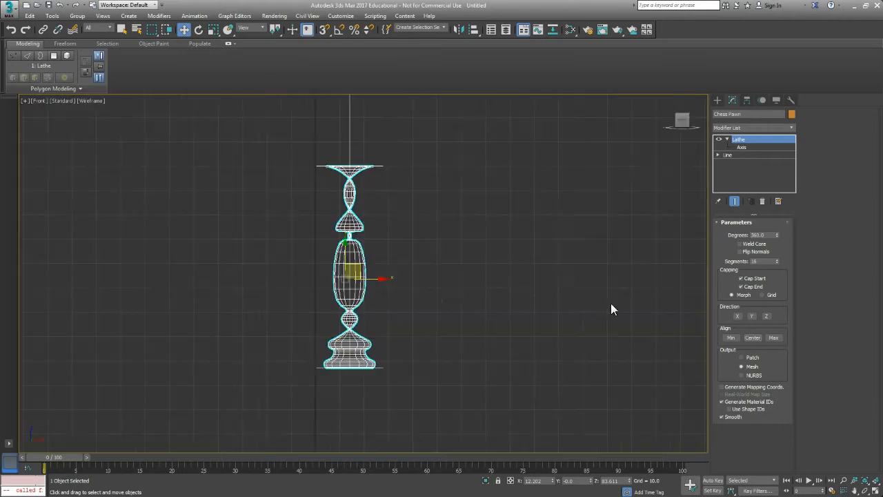
{"action": "left_click", "coordinate": [732, 336]}
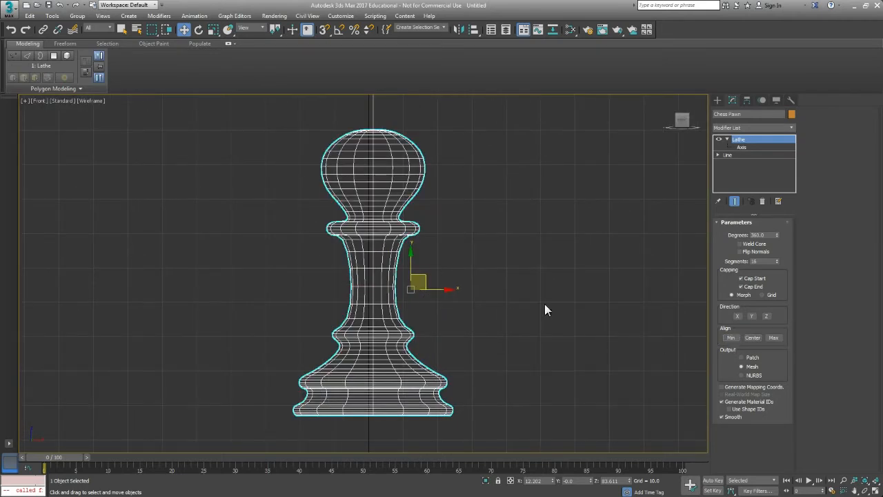
{"action": "key", "text": "p"}
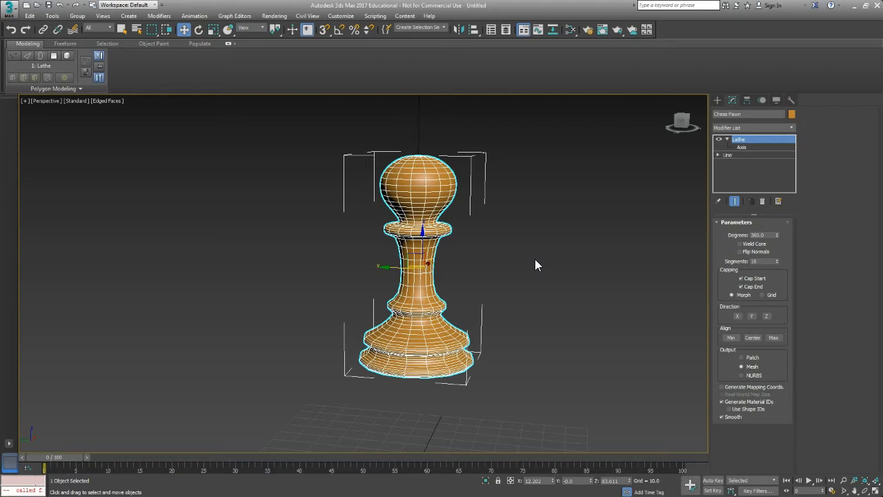
Step: Try different Degrees values on the Lathe to see a partial revolution, and set Degrees back to 360
{"action": "scroll", "coordinate": [431, 284], "scroll_direction": "up", "scroll_amount": 4}
{"action": "left_click_drag", "start_coordinate": [776, 237], "coordinate": [776, 301]}
{"action": "middle_click_drag", "start_coordinate": [508, 333], "coordinate": [711, 290], "text": "alt"}
{"action": "left_click_drag", "start_coordinate": [777, 237], "coordinate": [729, 189]}
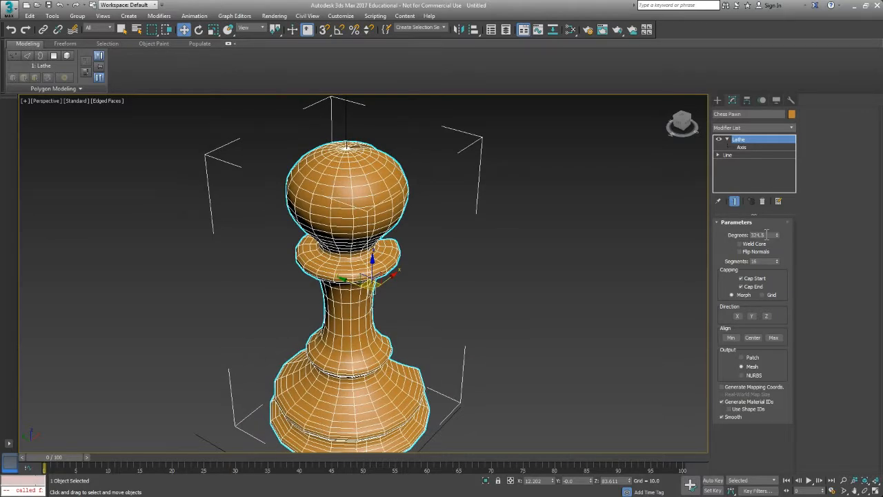
{"action": "type", "text": "360"}
Step: Examine the pawn's faceted outline and set the Lathe's Segments to 32
{"action": "left_click", "coordinate": [762, 261]}
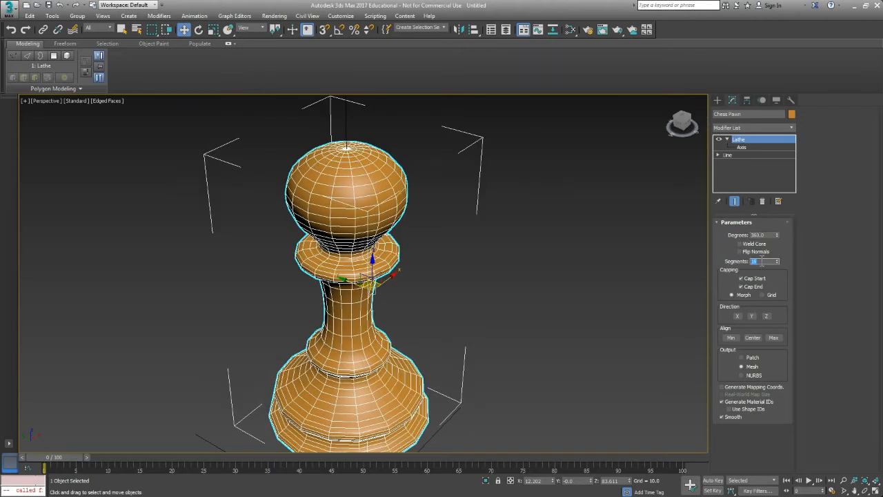
{"action": "middle_click_drag", "start_coordinate": [494, 304], "coordinate": [513, 297]}
{"action": "scroll", "coordinate": [538, 307], "scroll_direction": "down", "scroll_amount": 4}
{"action": "scroll", "coordinate": [541, 311], "scroll_direction": "up", "scroll_amount": 5}
{"action": "middle_click_drag", "start_coordinate": [590, 266], "coordinate": [582, 307]}
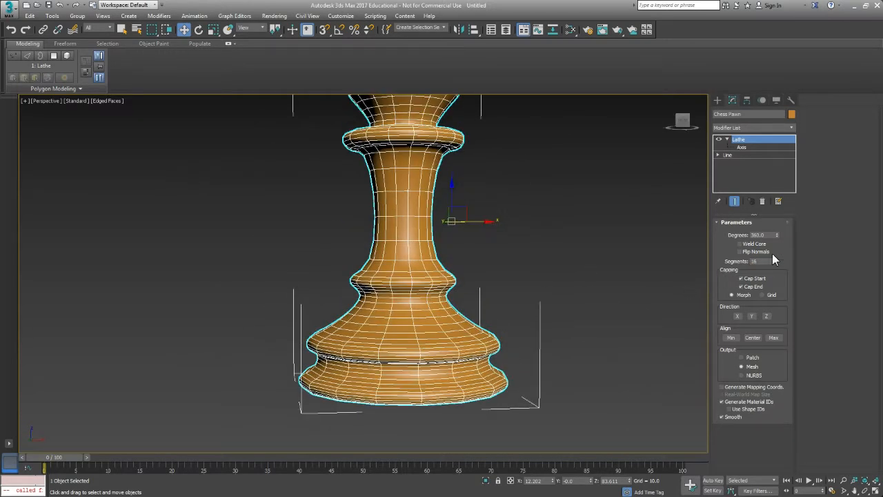
{"action": "middle_click_drag", "start_coordinate": [507, 236], "coordinate": [506, 274]}
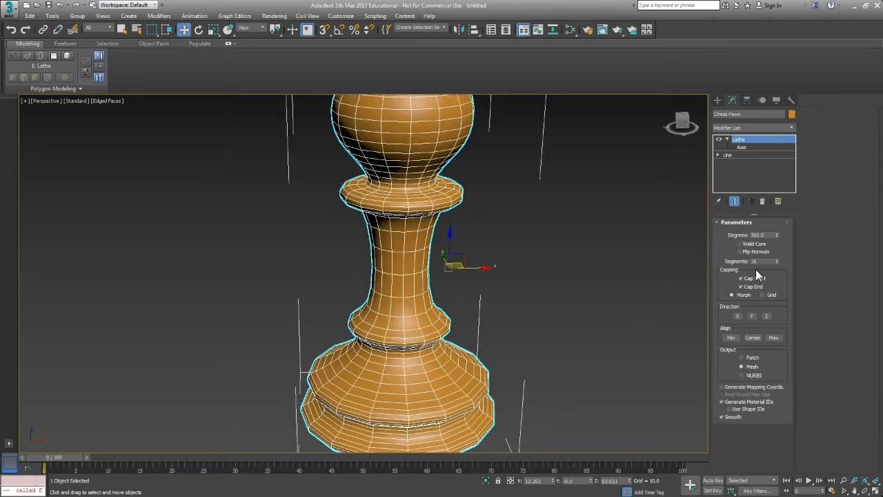
{"action": "key", "text": "Return"}
{"action": "middle_click_drag", "start_coordinate": [432, 326], "coordinate": [391, 228]}
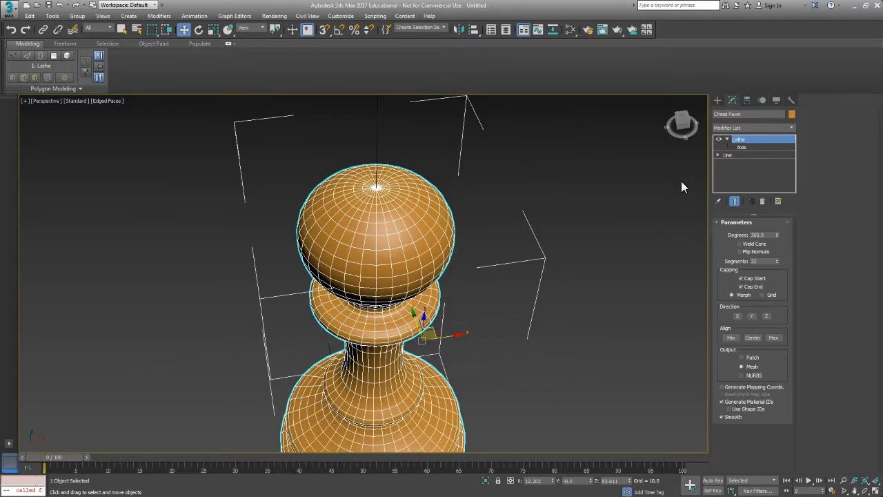
Step: Enter the Line's Vertex level beneath the Lathe, show the end result, and turn off edged faces
{"action": "left_click", "coordinate": [718, 155]}
{"action": "left_click", "coordinate": [736, 163]}
{"action": "middle_click_drag", "start_coordinate": [452, 258], "coordinate": [491, 226], "text": "alt"}
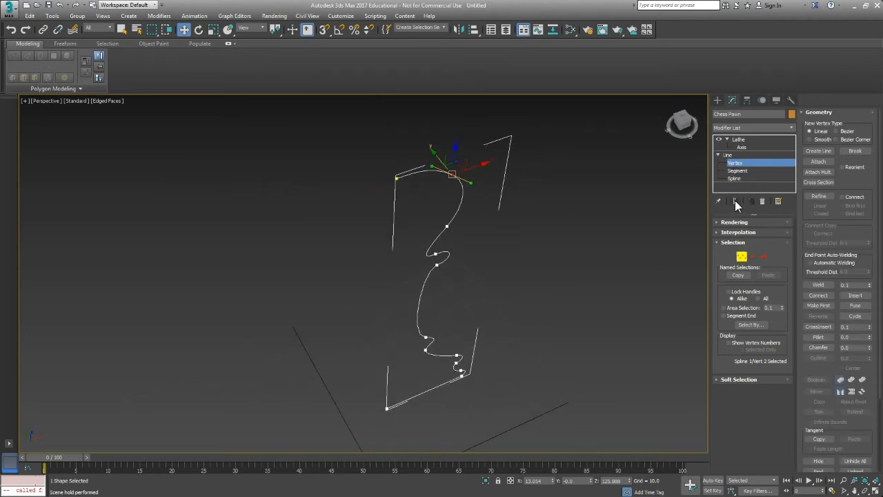
{"action": "left_click", "coordinate": [735, 201]}
{"action": "mouse_move", "coordinate": [448, 228]}
{"action": "middle_mouse_down", "text": "alt"}
{"action": "mouse_move", "coordinate": [490, 230]}
{"action": "mouse_move", "coordinate": [538, 292]}
{"action": "mouse_move", "coordinate": [416, 306]}
{"action": "mouse_move", "coordinate": [477, 300]}
{"action": "mouse_move", "coordinate": [421, 256]}
{"action": "mouse_move", "coordinate": [455, 276]}
{"action": "mouse_move", "coordinate": [442, 264]}
{"action": "middle_mouse_up", "text": "alt"}
{"action": "key", "text": "F4"}
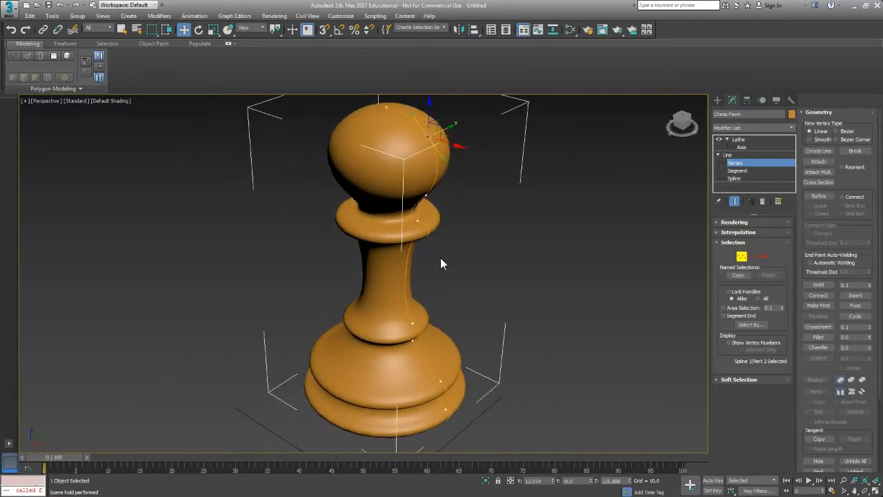
Step: Move the profile's topmost vertex along X toward the revolve axis to close the crown of the pawn's head
{"action": "scroll", "coordinate": [408, 200], "scroll_direction": "up", "scroll_amount": 6}
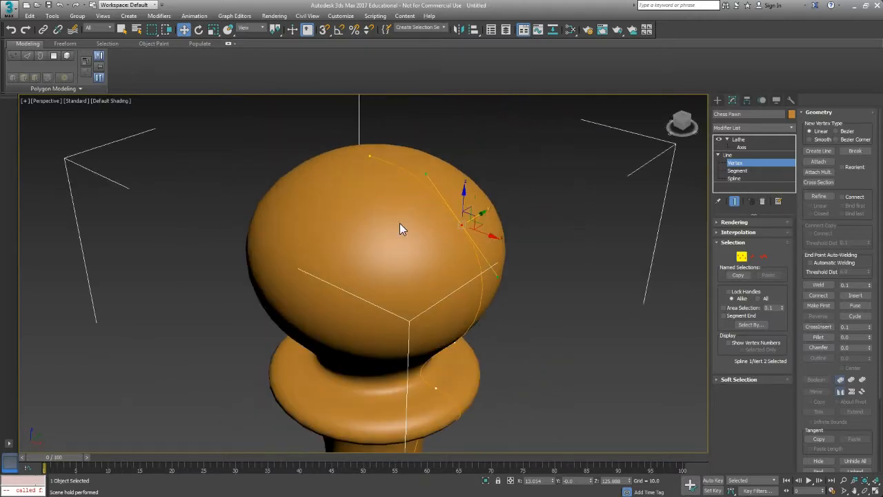
{"action": "middle_click_drag", "start_coordinate": [399, 223], "coordinate": [362, 215], "text": "alt"}
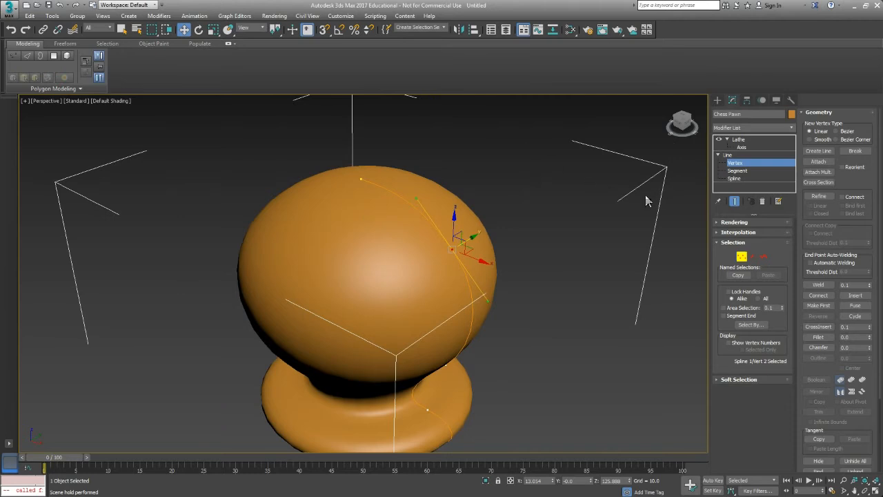
{"action": "left_click", "coordinate": [362, 178]}
{"action": "middle_click_drag", "start_coordinate": [363, 178], "coordinate": [388, 216], "text": "alt"}
{"action": "mouse_move", "coordinate": [379, 183]}
{"action": "left_mouse_down"}
{"action": "mouse_move", "coordinate": [396, 194]}
{"action": "mouse_move", "coordinate": [378, 191]}
{"action": "mouse_move", "coordinate": [388, 186]}
{"action": "mouse_move", "coordinate": [379, 184]}
{"action": "left_mouse_up"}
{"action": "scroll", "coordinate": [371, 176], "scroll_direction": "up", "scroll_amount": 3}
{"action": "scroll", "coordinate": [359, 200], "scroll_direction": "up", "scroll_amount": 3}
{"action": "key", "text": "F4"}
{"action": "key", "text": "F4"}
{"action": "left_click_drag", "start_coordinate": [413, 238], "coordinate": [368, 239]}
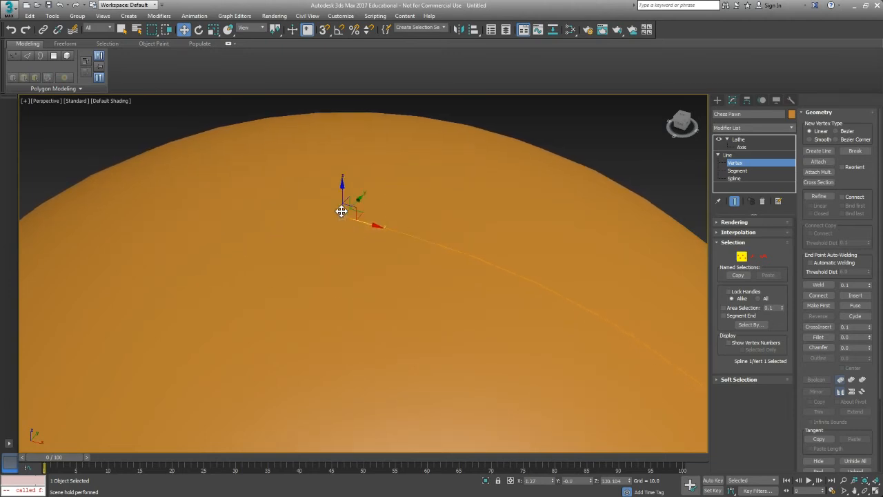
{"action": "scroll", "coordinate": [341, 209], "scroll_direction": "up", "scroll_amount": 3}
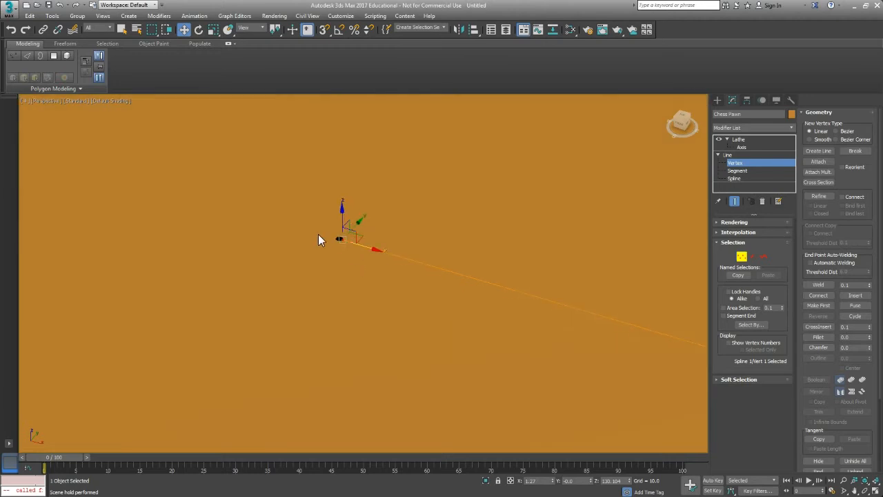
{"action": "scroll", "coordinate": [363, 242], "scroll_direction": "down", "scroll_amount": 8}
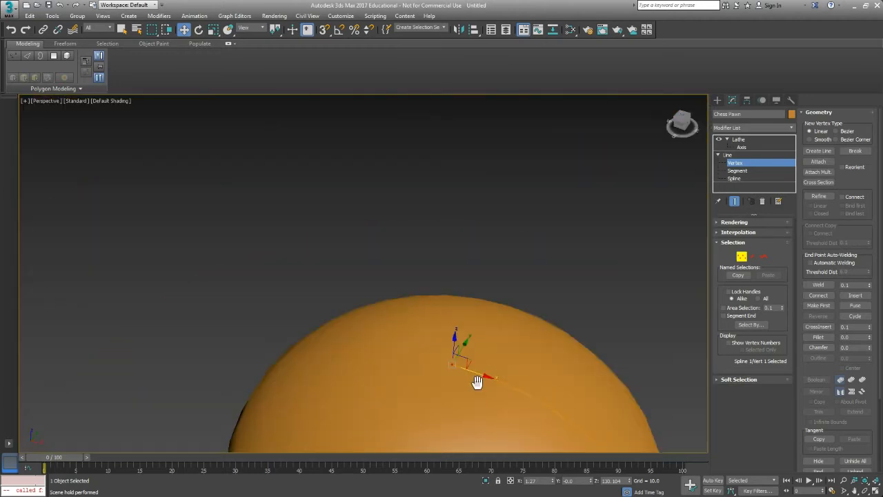
Step: Select the centre vertex of the pawn's underside and nudge it vertically to level the base
{"action": "scroll", "coordinate": [448, 283], "scroll_direction": "down", "scroll_amount": 4}
{"action": "middle_click_drag", "start_coordinate": [452, 296], "coordinate": [448, 318], "text": "alt"}
{"action": "scroll", "coordinate": [454, 319], "scroll_direction": "up", "scroll_amount": 4}
{"action": "middle_click_drag", "start_coordinate": [449, 318], "coordinate": [429, 329]}
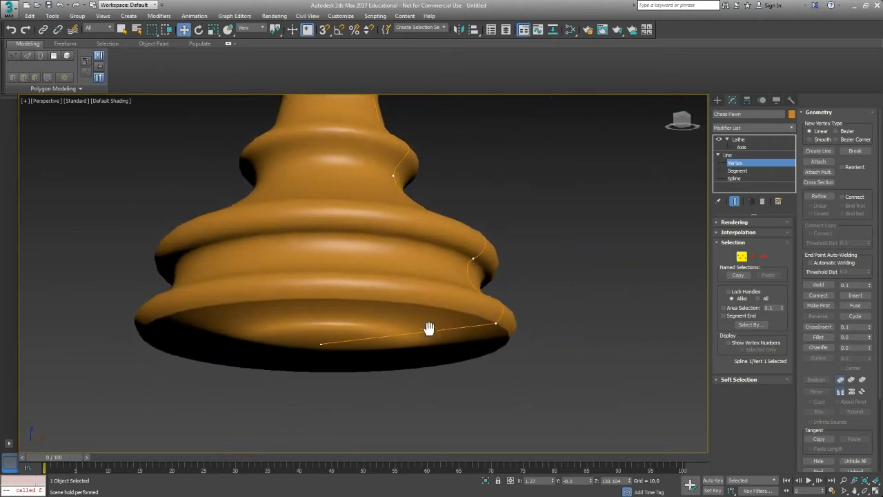
{"action": "middle_click_drag", "start_coordinate": [487, 328], "coordinate": [413, 339], "text": "alt"}
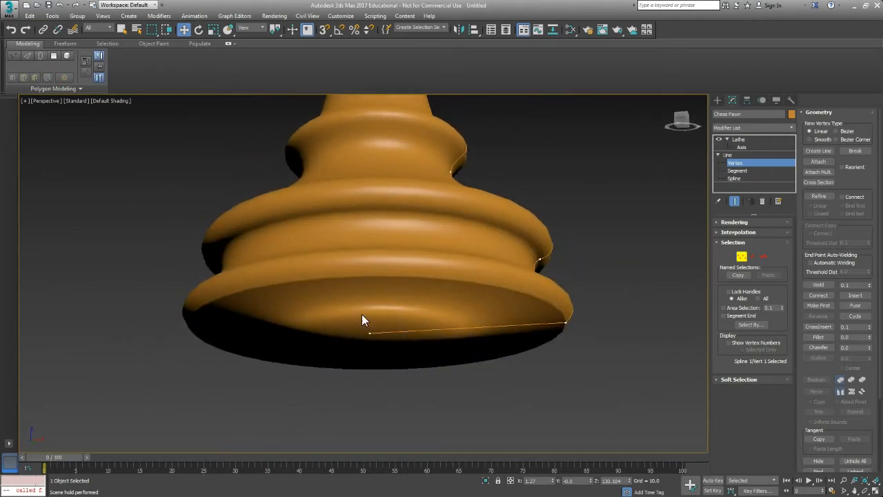
{"action": "left_click", "coordinate": [368, 332]}
{"action": "left_click_drag", "start_coordinate": [370, 305], "coordinate": [370, 303]}
{"action": "middle_click_drag", "start_coordinate": [424, 344], "coordinate": [425, 340], "text": "alt"}
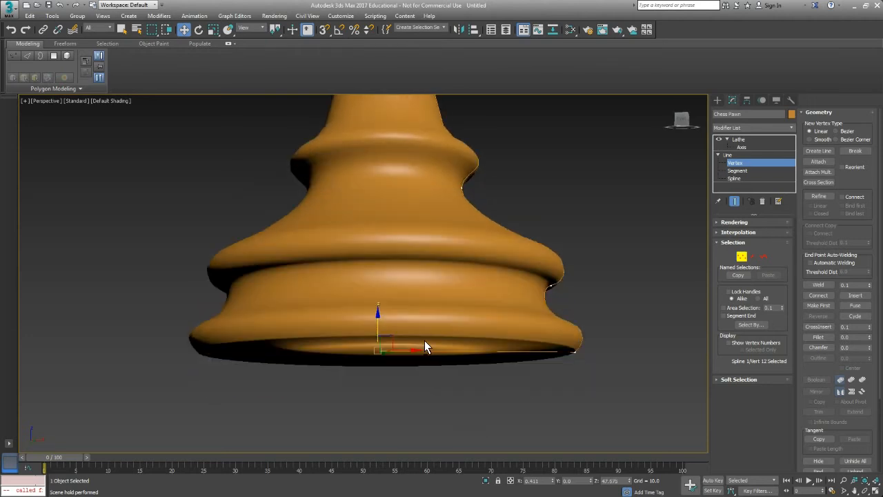
Step: Try scaling the outer bottom vertex of the pawn's base down to 0 along X, and return to the Move tool
{"action": "left_click_drag", "start_coordinate": [506, 360], "coordinate": [576, 360]}
{"action": "left_click", "coordinate": [577, 352]}
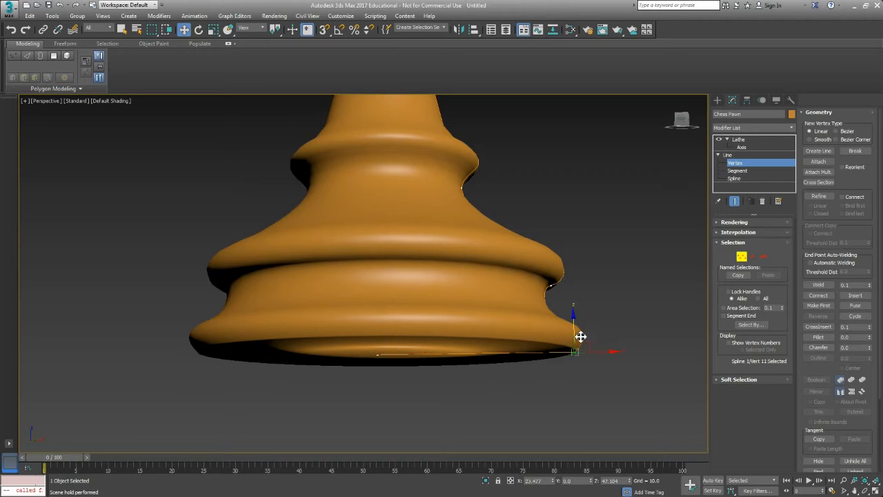
{"action": "key", "text": "r"}
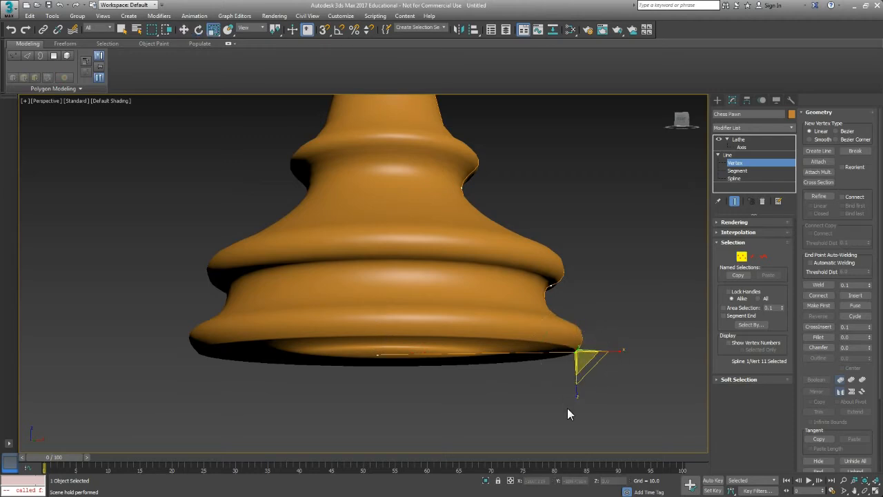
{"action": "left_click_drag", "start_coordinate": [586, 263], "coordinate": [587, 276]}
{"action": "left_click_drag", "start_coordinate": [617, 350], "coordinate": [272, 293]}
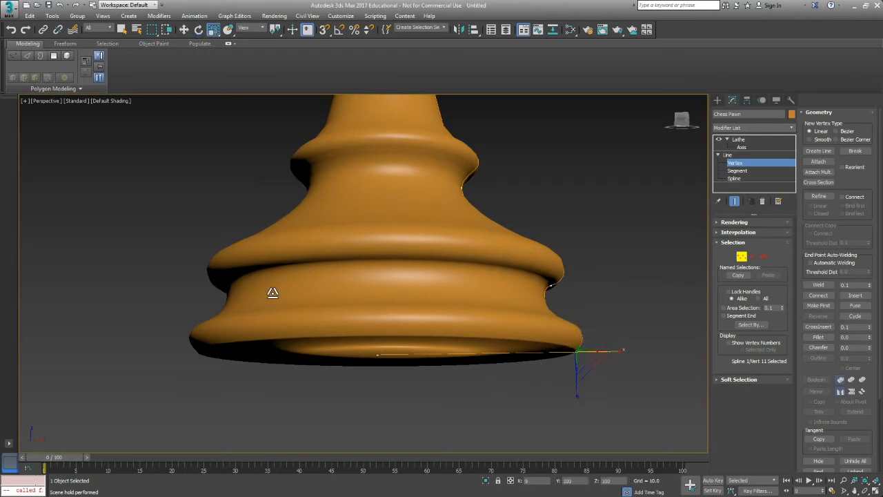
{"action": "middle_click_drag", "start_coordinate": [553, 358], "coordinate": [522, 357]}
{"action": "scroll", "coordinate": [497, 325], "scroll_direction": "down", "scroll_amount": 8}
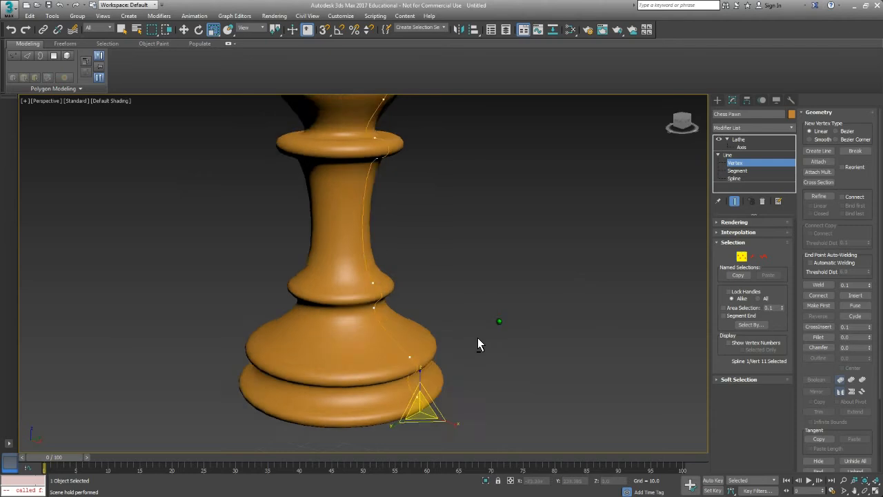
{"action": "key", "text": "w"}
{"action": "middle_click_drag", "start_coordinate": [443, 374], "coordinate": [429, 369]}
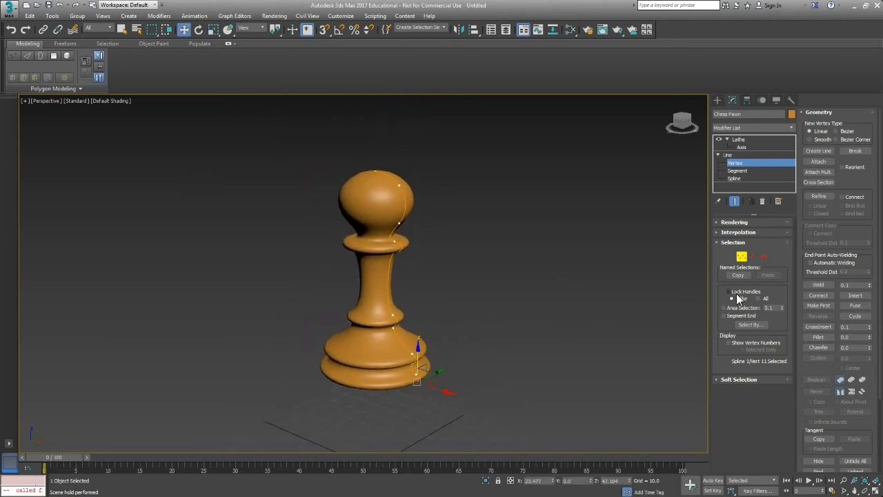
Step: Return to the Lathe level and clone the pawn along X as a single copy named Chess Rook
{"action": "left_click", "coordinate": [740, 259]}
{"action": "left_click", "coordinate": [740, 140]}
{"action": "middle_click_drag", "start_coordinate": [490, 274], "coordinate": [490, 289]}
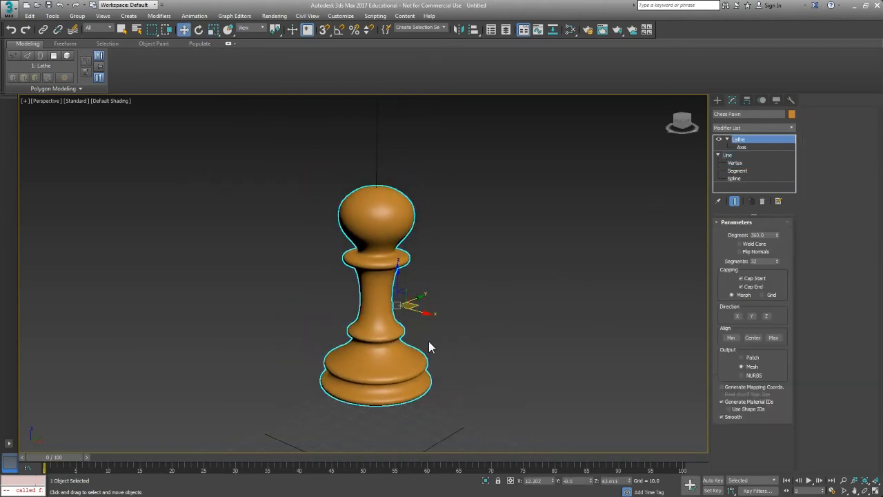
{"action": "left_click_drag", "start_coordinate": [422, 313], "coordinate": [564, 351], "text": "shift"}
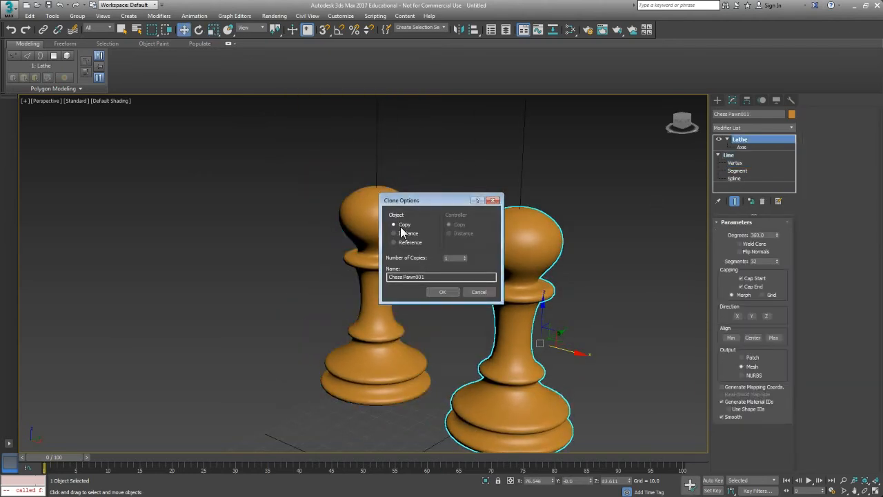
{"action": "left_click_drag", "start_coordinate": [437, 280], "coordinate": [404, 280]}
{"action": "type", "text": "Rook"}
{"action": "key", "text": "Return"}
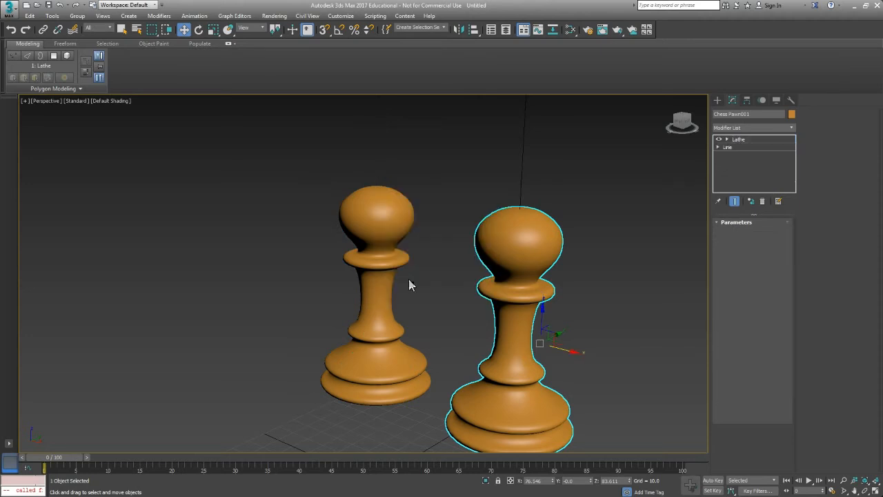
Step: Enter the Vertex level of the Chess Rook's Line with the end result shown
{"action": "middle_click_drag", "start_coordinate": [481, 286], "coordinate": [422, 241]}
{"action": "scroll", "coordinate": [496, 197], "scroll_direction": "up", "scroll_amount": 2}
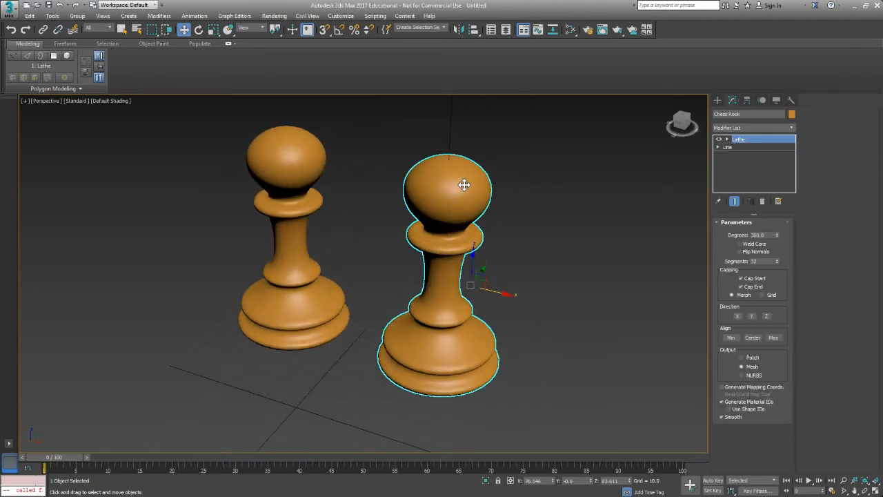
{"action": "left_click", "coordinate": [719, 146]}
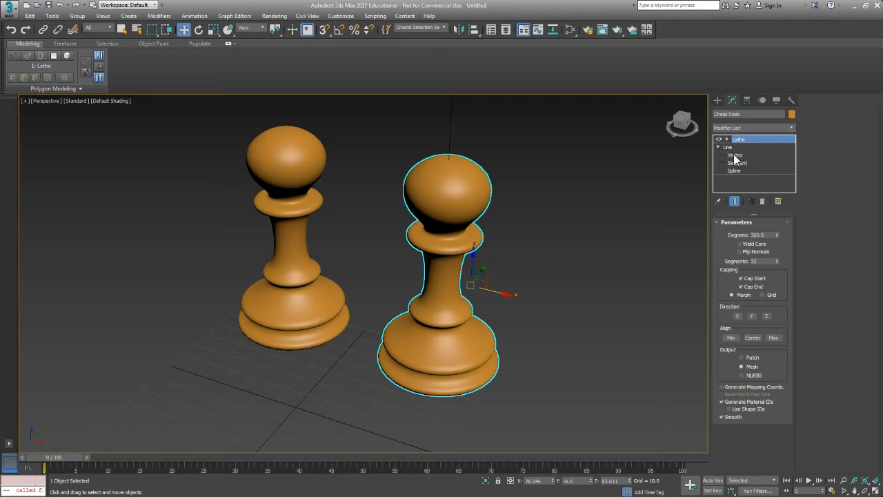
{"action": "left_click", "coordinate": [736, 155]}
{"action": "middle_click_drag", "start_coordinate": [453, 214], "coordinate": [337, 275]}
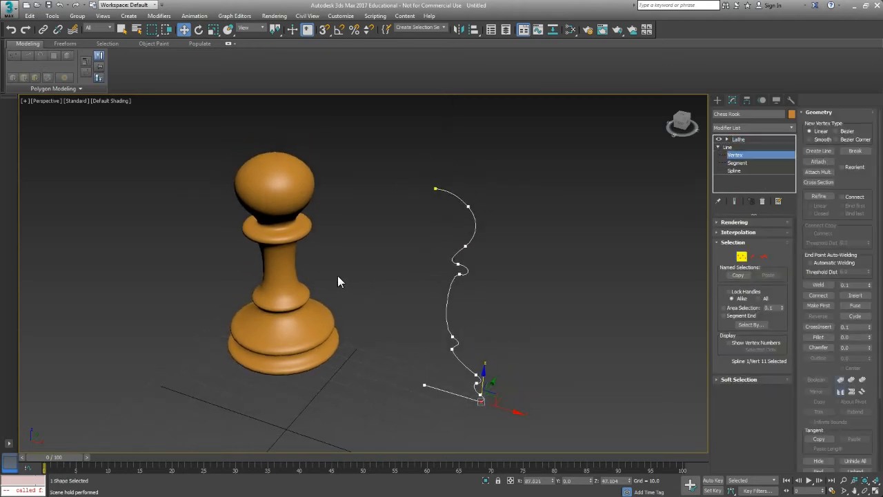
{"action": "left_click", "coordinate": [735, 200]}
Step: Raise the copy's top vertex and the head vertex below it to stretch the head into a tall point
{"action": "left_click", "coordinate": [446, 203]}
{"action": "scroll", "coordinate": [445, 197], "scroll_direction": "up", "scroll_amount": 3}
{"action": "left_click_drag", "start_coordinate": [441, 183], "coordinate": [447, 158]}
{"action": "left_click", "coordinate": [474, 219]}
{"action": "left_click_drag", "start_coordinate": [475, 198], "coordinate": [503, 187]}
{"action": "key", "text": "e"}
{"action": "middle_click_drag", "start_coordinate": [440, 322], "coordinate": [438, 248]}
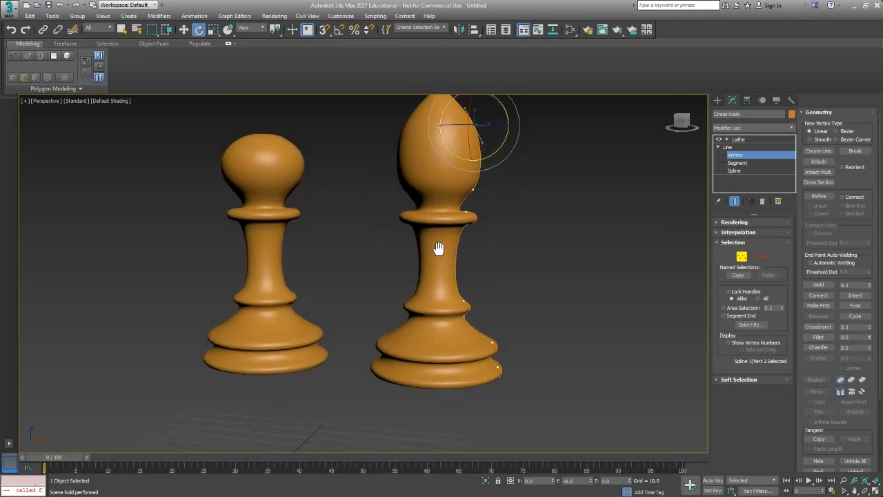
Step: Reshape the copy's base by moving its lower rim vertices so the bottom flares wider
{"action": "middle_click_drag", "start_coordinate": [490, 364], "coordinate": [492, 375]}
{"action": "left_click", "coordinate": [501, 377]}
{"action": "key", "text": "w"}
{"action": "left_click_drag", "start_coordinate": [514, 384], "coordinate": [503, 354]}
{"action": "left_click", "coordinate": [497, 352]}
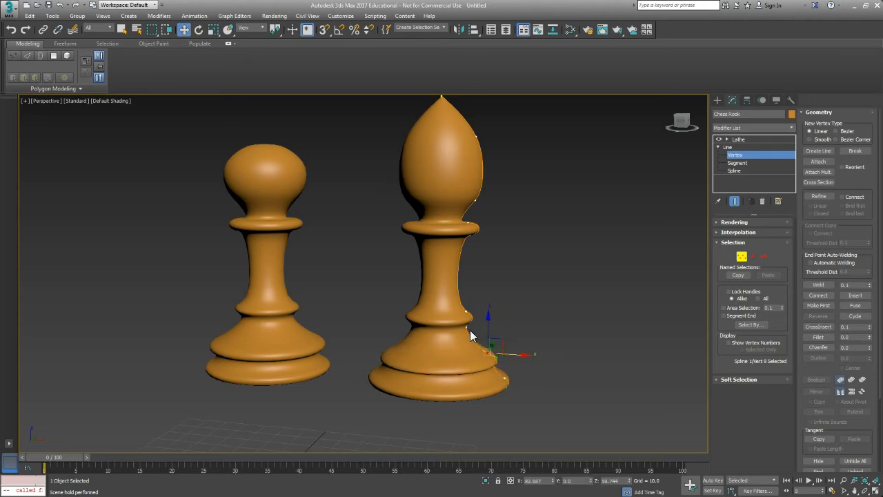
Step: Undo a trial move of the lower collar vertex, and move both lower collar vertices outward together to thicken the stem
{"action": "left_click", "coordinate": [467, 312]}
{"action": "left_click_drag", "start_coordinate": [493, 314], "coordinate": [504, 328]}
{"action": "key", "text": "ctrl+z"}
{"action": "left_click", "coordinate": [467, 328], "text": "ctrl"}
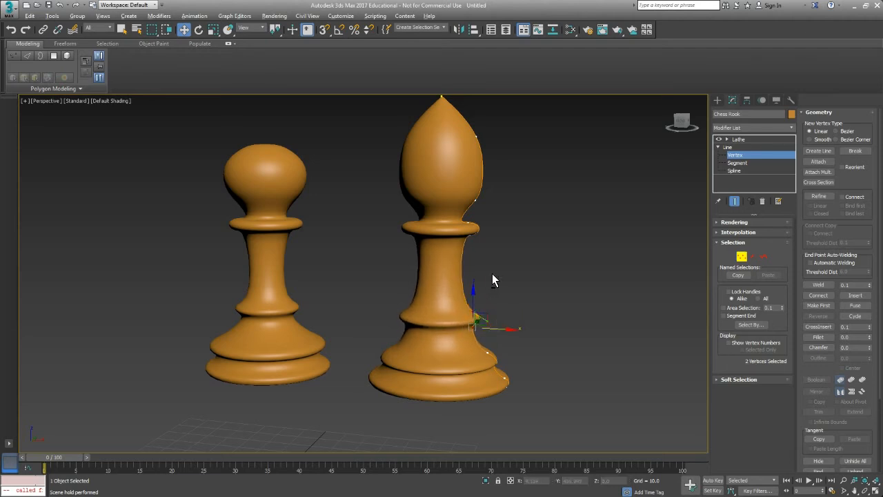
Step: Leave vertex editing, deselect everything, and compare the pawn and the new piece from different angles
{"action": "scroll", "coordinate": [499, 277], "scroll_direction": "down", "scroll_amount": 5}
{"action": "middle_click_drag", "start_coordinate": [430, 274], "coordinate": [509, 273], "text": "alt"}
{"action": "scroll", "coordinate": [500, 267], "scroll_direction": "up", "scroll_amount": 4}
{"action": "middle_click_drag", "start_coordinate": [452, 290], "coordinate": [670, 248], "text": "alt"}
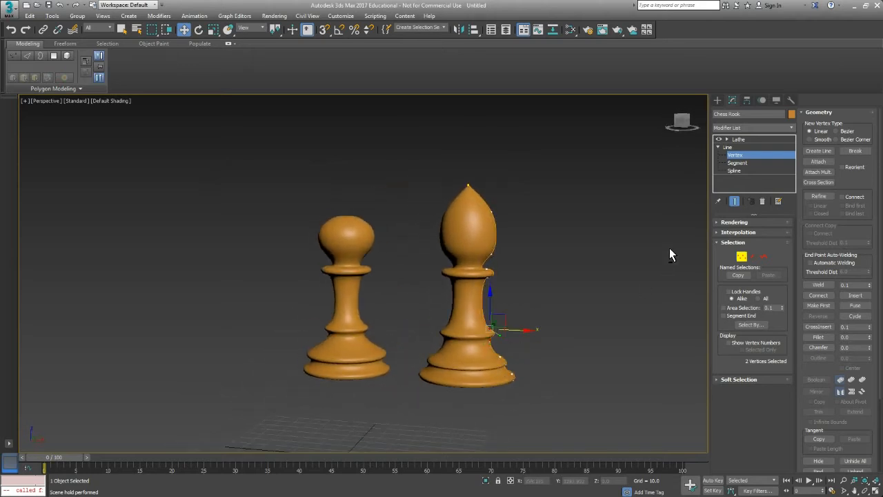
{"action": "left_click", "coordinate": [745, 258]}
{"action": "left_click", "coordinate": [409, 345]}
{"action": "mouse_move", "coordinate": [433, 357]}
{"action": "middle_mouse_down", "text": "alt"}
{"action": "mouse_move", "coordinate": [462, 359]}
{"action": "mouse_move", "coordinate": [423, 360]}
{"action": "mouse_move", "coordinate": [432, 361]}
{"action": "middle_mouse_up", "text": "alt"}
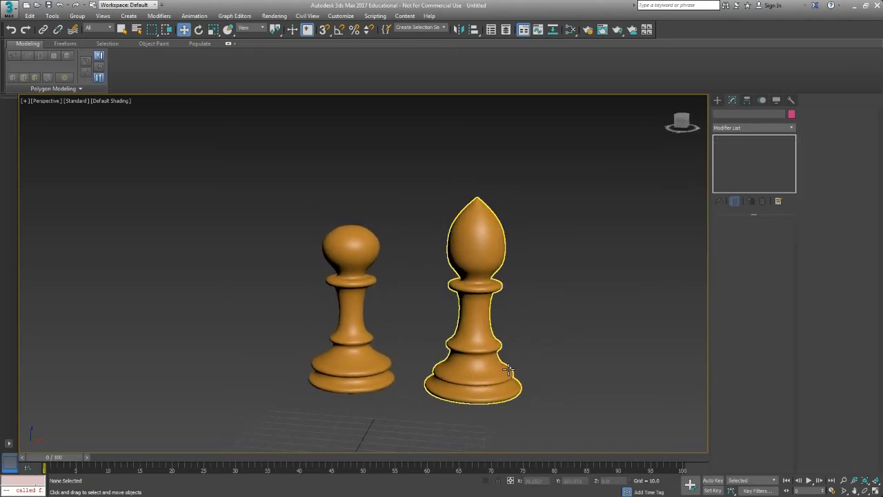
{"action": "middle_click_drag", "start_coordinate": [468, 386], "coordinate": [453, 373], "text": "alt"}
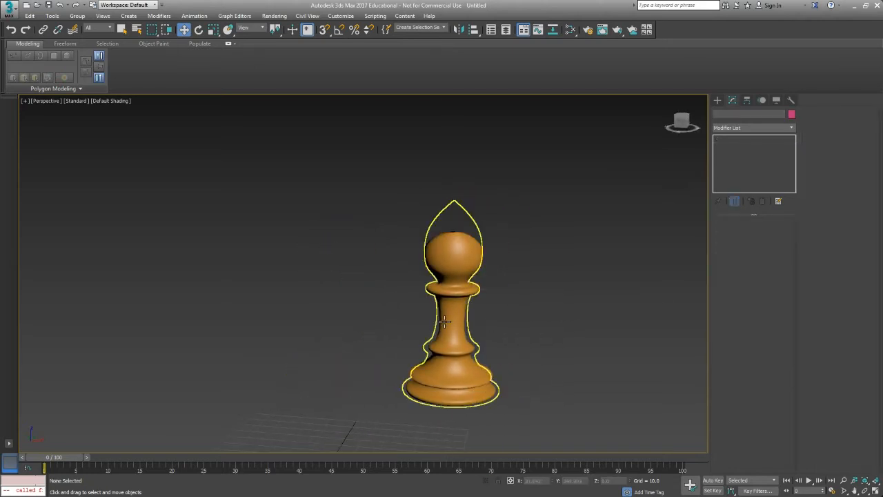
Step: Select the tall piece's copy, reopen its profile for vertex editing, and select the head's side vertex in wireframe display
{"action": "left_click", "coordinate": [485, 355]}
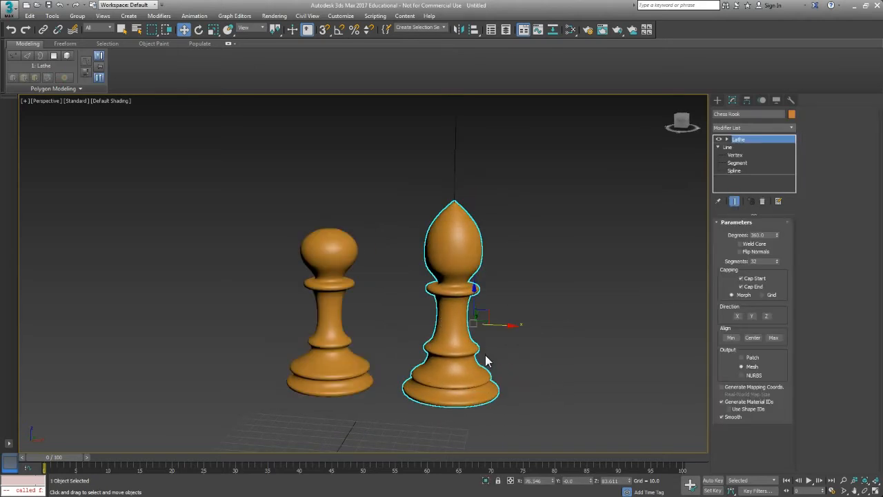
{"action": "left_click", "coordinate": [748, 154]}
{"action": "middle_click_drag", "start_coordinate": [552, 266], "coordinate": [527, 273], "text": "alt"}
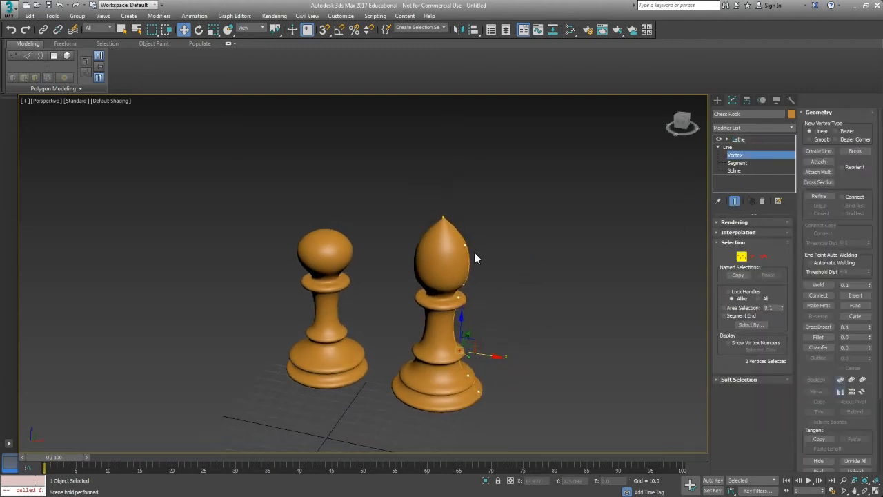
{"action": "middle_click_drag", "start_coordinate": [474, 252], "coordinate": [437, 269], "text": "alt"}
{"action": "scroll", "coordinate": [438, 266], "scroll_direction": "up", "scroll_amount": 3}
{"action": "key", "text": "F3"}
{"action": "key", "text": "F3"}
{"action": "key", "text": "F4"}
{"action": "key", "text": "F4"}
{"action": "key", "text": "F3"}
{"action": "left_click", "coordinate": [502, 229]}
{"action": "middle_click_drag", "start_coordinate": [502, 230], "coordinate": [502, 237], "text": "alt"}
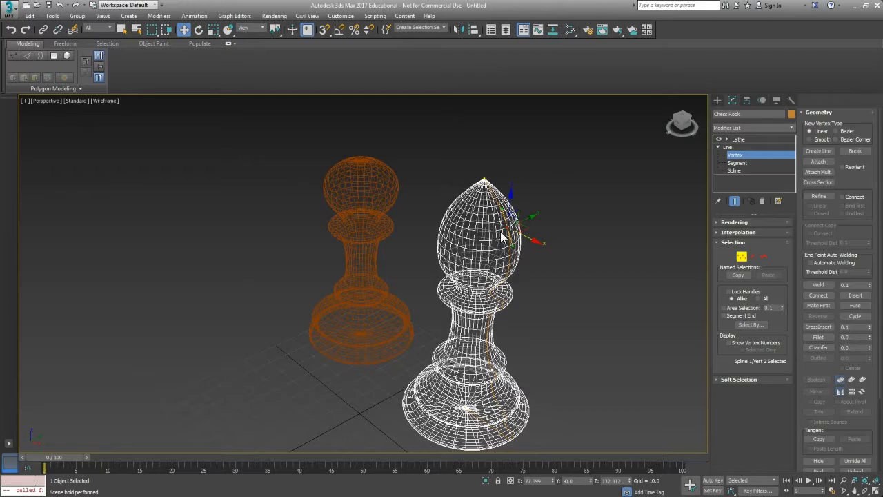
Step: Pull the selected head vertex out of the profile plane, about 15 units along Y, to twist the lathed head
{"action": "scroll", "coordinate": [501, 237], "scroll_direction": "up", "scroll_amount": 4}
{"action": "left_click_drag", "start_coordinate": [529, 231], "coordinate": [568, 202]}
{"action": "middle_click_drag", "start_coordinate": [547, 242], "coordinate": [485, 274], "text": "alt"}
{"action": "left_click_drag", "start_coordinate": [484, 274], "coordinate": [517, 282]}
{"action": "mouse_move", "coordinate": [517, 282]}
{"action": "middle_mouse_down", "text": "alt"}
{"action": "mouse_move", "coordinate": [483, 338]}
{"action": "mouse_move", "coordinate": [498, 299]}
{"action": "mouse_move", "coordinate": [427, 299]}
{"action": "mouse_move", "coordinate": [459, 302]}
{"action": "mouse_move", "coordinate": [447, 296]}
{"action": "mouse_move", "coordinate": [474, 310]}
{"action": "mouse_move", "coordinate": [536, 296]}
{"action": "mouse_move", "coordinate": [501, 286]}
{"action": "mouse_move", "coordinate": [587, 294]}
{"action": "mouse_move", "coordinate": [437, 325]}
{"action": "middle_mouse_up", "text": "alt"}
{"action": "key", "text": "F3"}
{"action": "key", "text": "F3"}
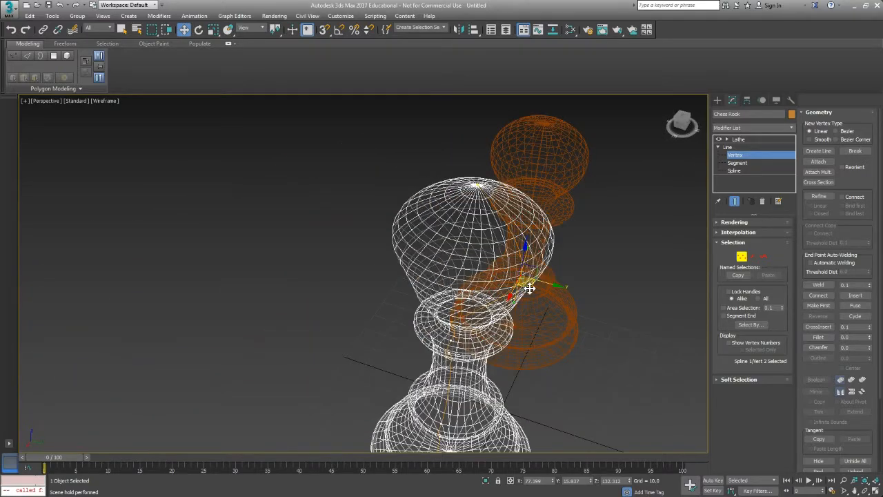
Step: Move the same head vertex along X to about X 58.2 to reshape the twisted head, and show edged faces on the shaded models
{"action": "left_click_drag", "start_coordinate": [529, 289], "coordinate": [533, 248]}
{"action": "mouse_move", "coordinate": [533, 248]}
{"action": "middle_mouse_down", "text": "alt"}
{"action": "mouse_move", "coordinate": [519, 293]}
{"action": "mouse_move", "coordinate": [461, 316]}
{"action": "mouse_move", "coordinate": [538, 311]}
{"action": "mouse_move", "coordinate": [520, 307]}
{"action": "mouse_move", "coordinate": [418, 337]}
{"action": "mouse_move", "coordinate": [425, 300]}
{"action": "middle_mouse_up", "text": "alt"}
{"action": "key", "text": "F3"}
{"action": "scroll", "coordinate": [439, 338], "scroll_direction": "down", "scroll_amount": 5}
{"action": "scroll", "coordinate": [426, 300], "scroll_direction": "up", "scroll_amount": 2}
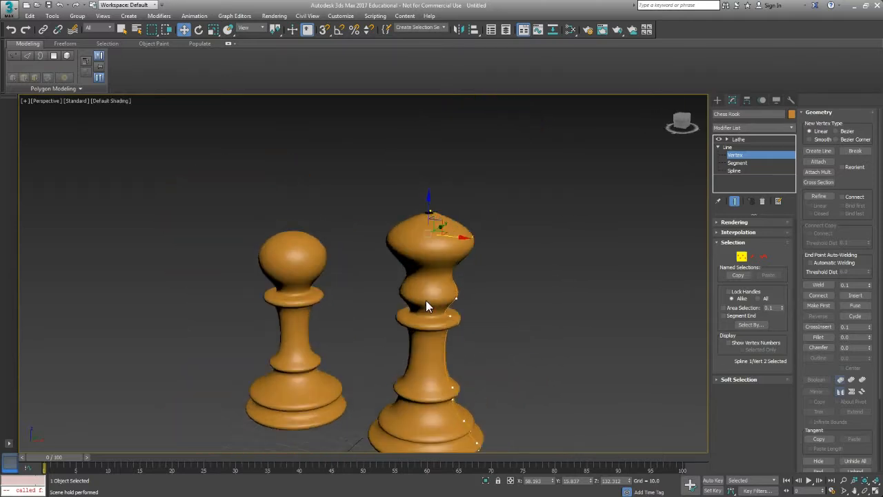
{"action": "scroll", "coordinate": [428, 294], "scroll_direction": "up", "scroll_amount": 2}
{"action": "key", "text": "F3"}
{"action": "key", "text": "F3"}
{"action": "key", "text": "F4"}
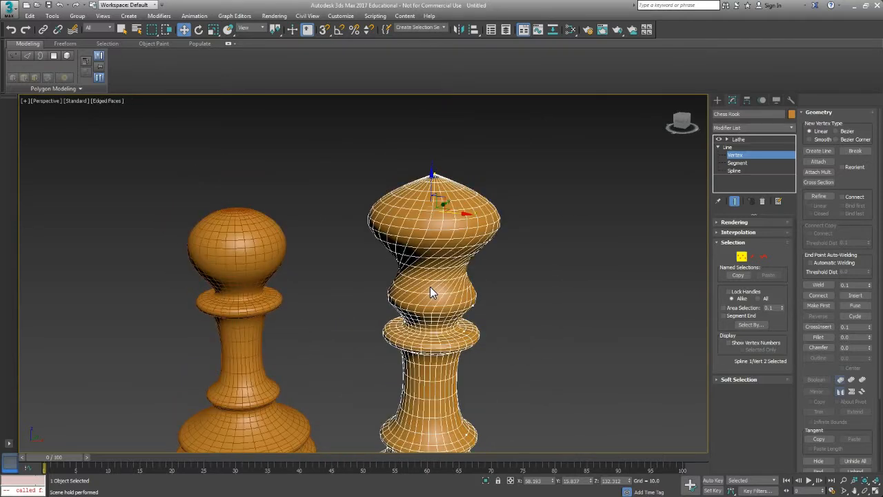
Step: Add an Edit Poly modifier above the Lathe on the tall piece and switch to polygon editing
{"action": "left_click", "coordinate": [739, 140]}
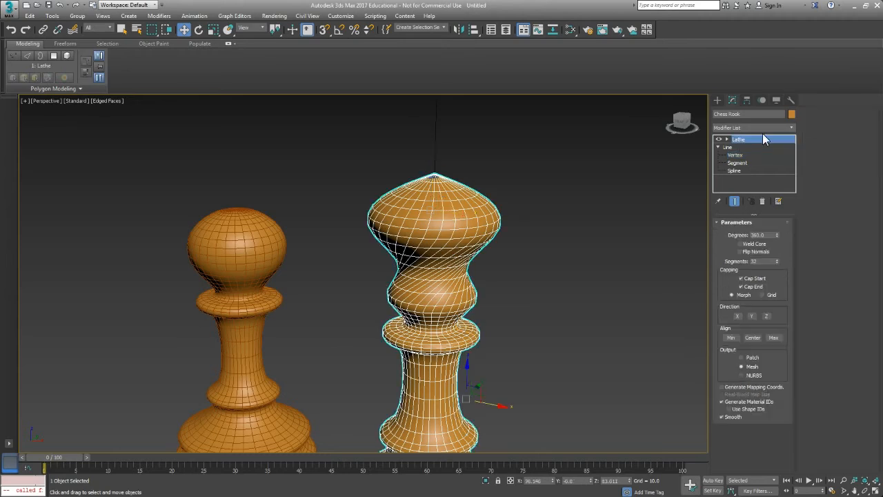
{"action": "left_click", "coordinate": [760, 129]}
{"action": "key", "text": "e"}
{"action": "left_click", "coordinate": [744, 160]}
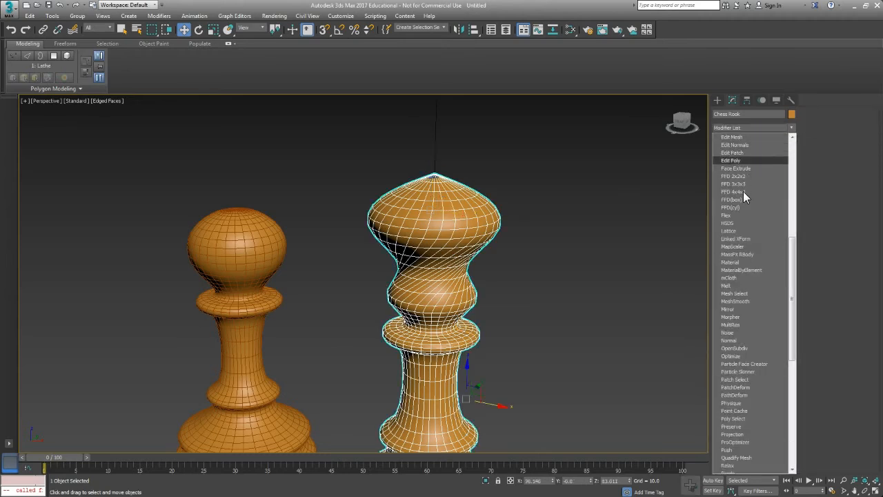
{"action": "left_click", "coordinate": [762, 296]}
Step: Select a full vertical strip of polygons on the tall piece, and deselect its lower part and tip so only the head's spiral remains
{"action": "left_click", "coordinate": [441, 220]}
{"action": "left_click", "coordinate": [434, 236], "text": "shift"}
{"action": "middle_click_drag", "start_coordinate": [424, 243], "coordinate": [423, 310], "text": "alt"}
{"action": "middle_click_drag", "start_coordinate": [396, 345], "coordinate": [436, 254]}
{"action": "middle_click_drag", "start_coordinate": [423, 415], "coordinate": [428, 379]}
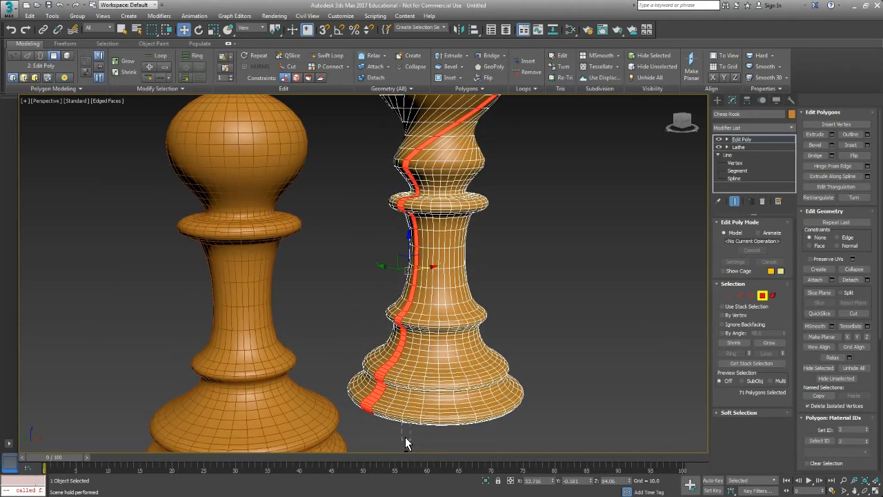
{"action": "left_click_drag", "start_coordinate": [331, 165], "coordinate": [337, 167], "text": "alt"}
{"action": "middle_click_drag", "start_coordinate": [337, 168], "coordinate": [428, 277], "text": "alt"}
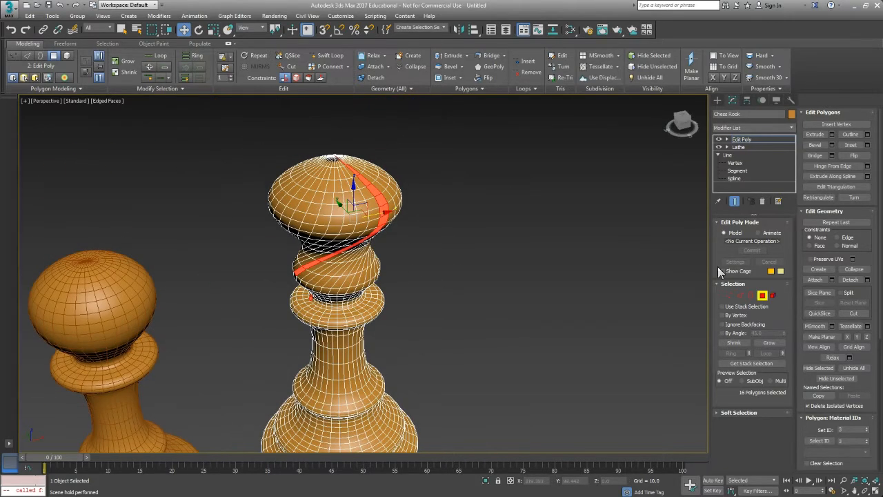
{"action": "left_click", "coordinate": [349, 167], "text": "alt"}
Step: Try an inset on the selected strip of head polygons, including the By Polygon type
{"action": "left_click", "coordinate": [868, 145]}
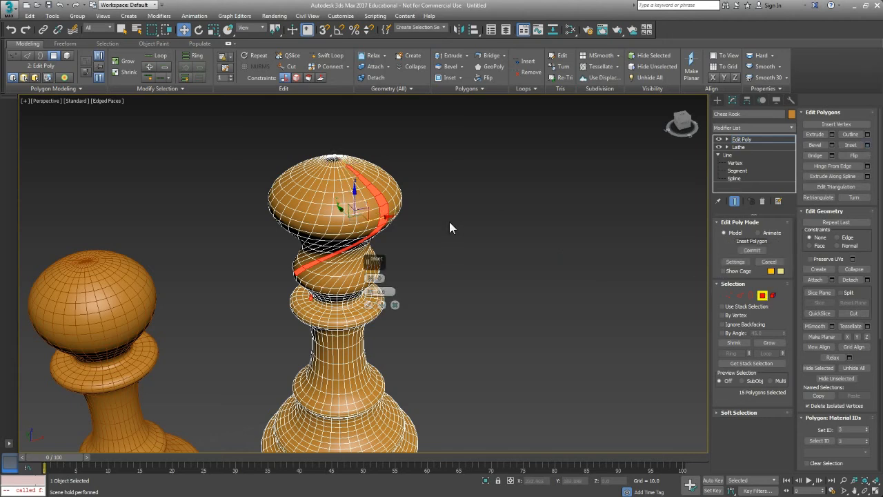
{"action": "left_click_drag", "start_coordinate": [372, 294], "coordinate": [376, 292]}
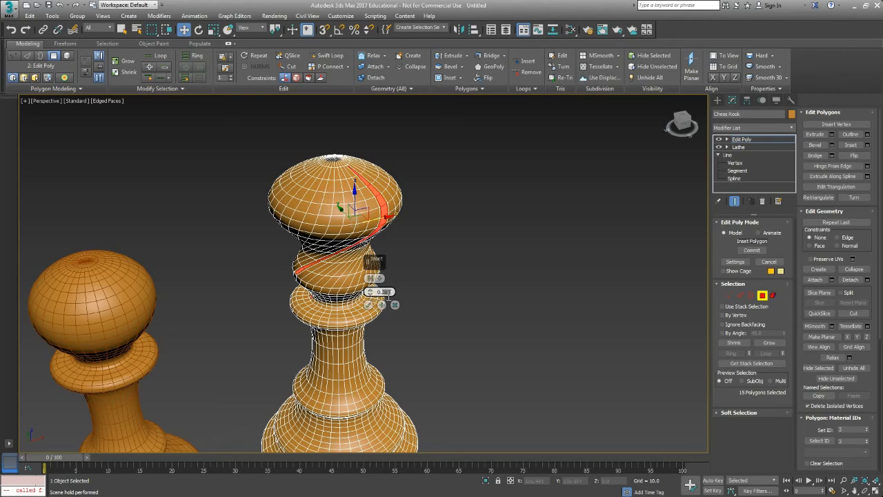
{"action": "key", "text": "Return"}
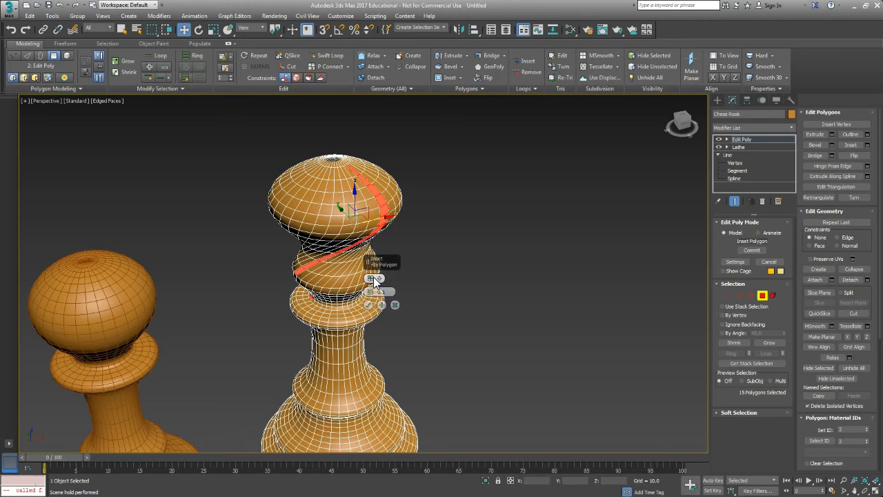
{"action": "left_click", "coordinate": [368, 304]}
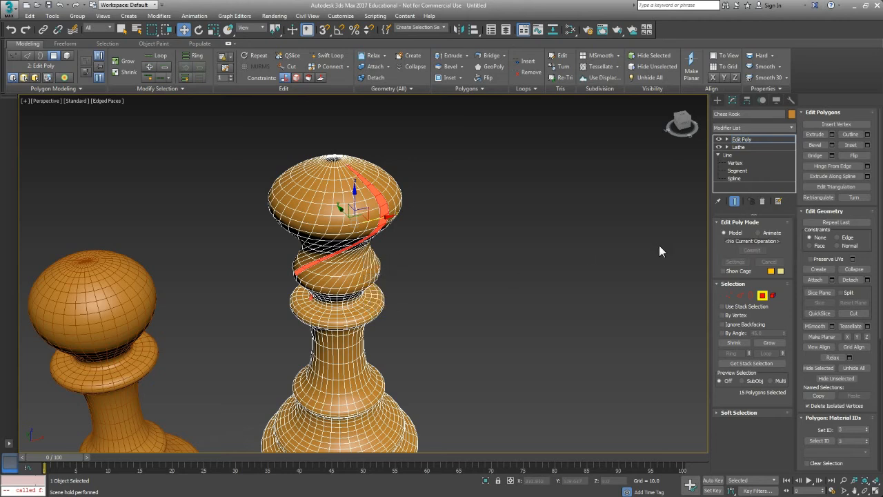
Step: Extrude the selected strip of head polygons inward to cut a spiral groove into the head
{"action": "left_click", "coordinate": [867, 134]}
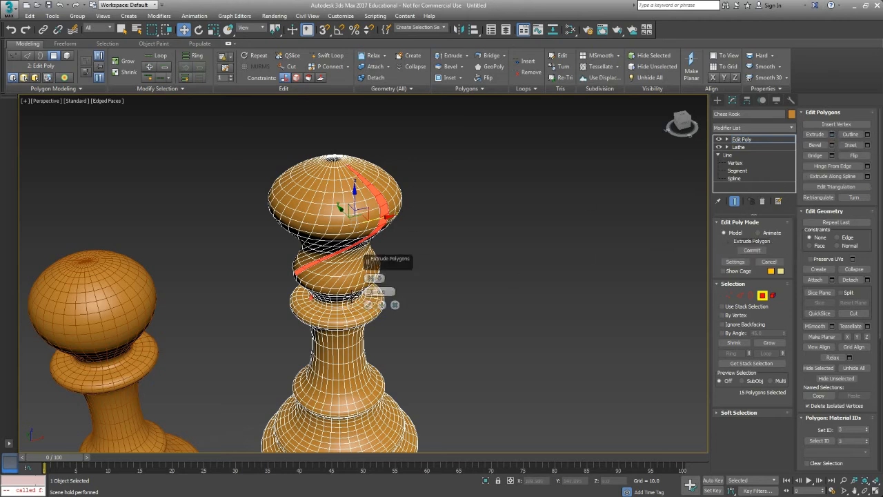
{"action": "left_click_drag", "start_coordinate": [370, 295], "coordinate": [371, 299]}
{"action": "left_click", "coordinate": [371, 305]}
{"action": "middle_click_drag", "start_coordinate": [371, 304], "coordinate": [278, 292], "text": "alt"}
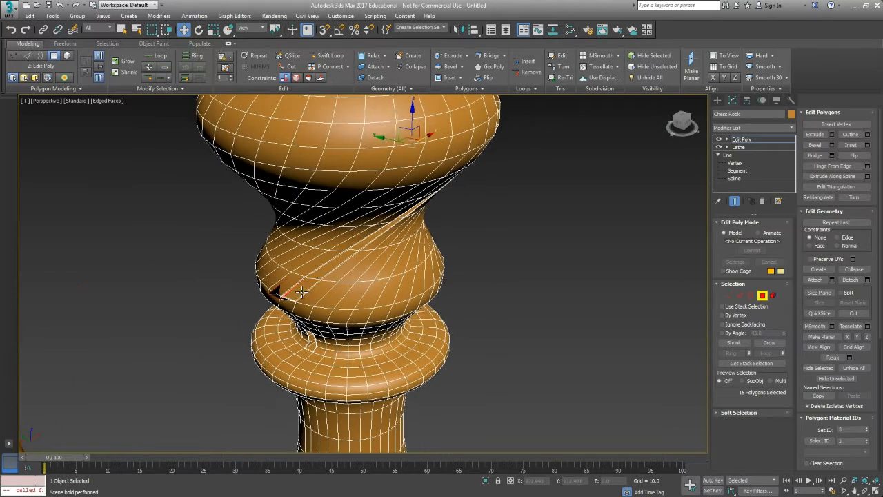
{"action": "scroll", "coordinate": [289, 289], "scroll_direction": "up", "scroll_amount": 3}
{"action": "scroll", "coordinate": [289, 289], "scroll_direction": "down", "scroll_amount": 4}
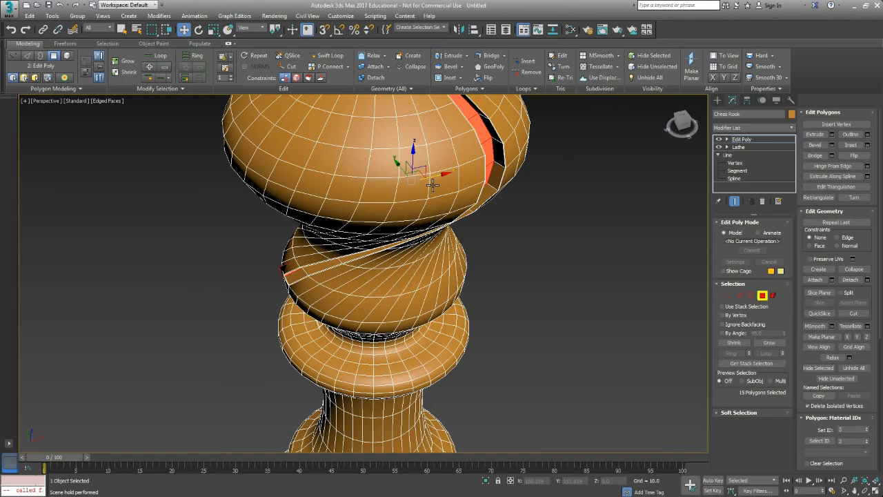
{"action": "scroll", "coordinate": [439, 178], "scroll_direction": "up", "scroll_amount": 5}
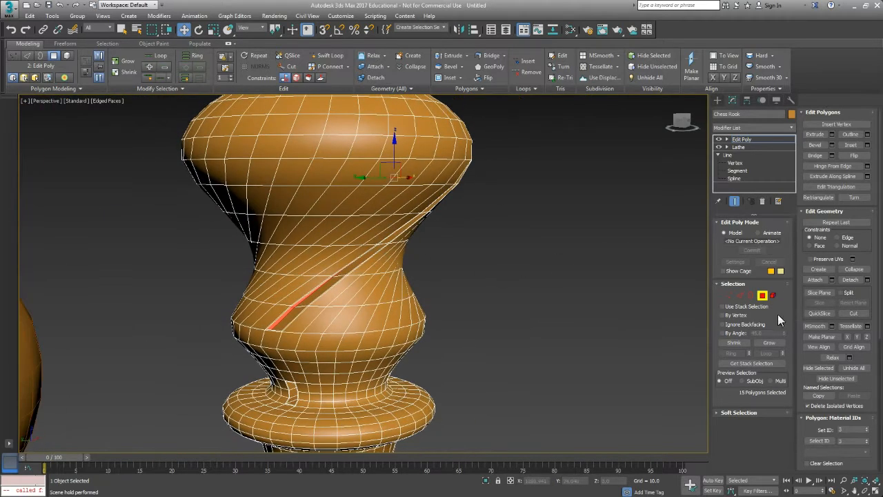
Step: Leave polygon editing, add a TurboSmooth modifier to the tall piece, and display it shaded without edges
{"action": "left_click", "coordinate": [762, 296]}
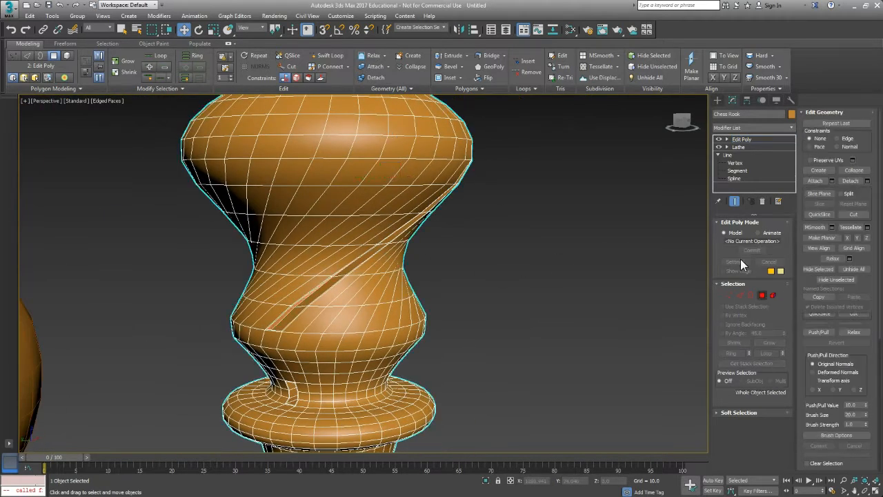
{"action": "left_click", "coordinate": [744, 129]}
{"action": "key", "text": "t"}
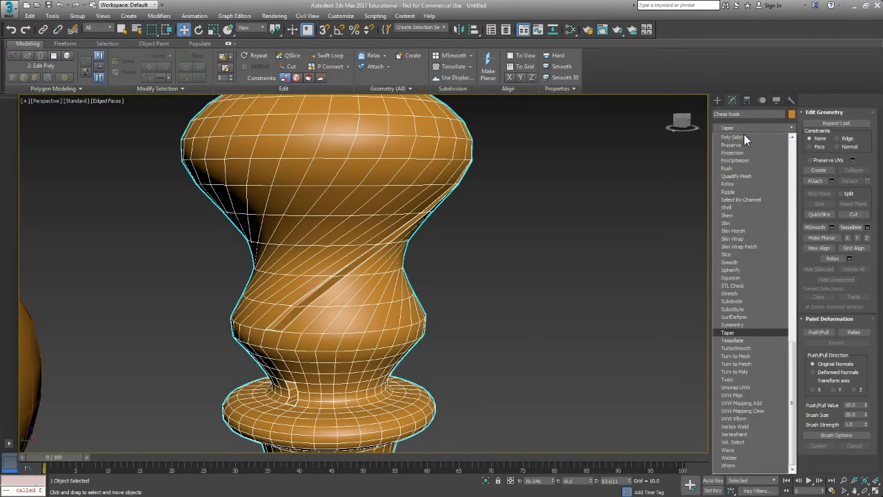
{"action": "left_click", "coordinate": [742, 348]}
{"action": "middle_click_drag", "start_coordinate": [503, 323], "coordinate": [514, 337]}
{"action": "key", "text": "F3"}
{"action": "middle_click_drag", "start_coordinate": [445, 346], "coordinate": [404, 307]}
{"action": "key", "text": "F3"}
{"action": "key", "text": "F4"}
{"action": "scroll", "coordinate": [456, 333], "scroll_direction": "down", "scroll_amount": 4}
Step: Deselect the tall piece and examine the smoothed spiral groove and the small notch above the collar from several angles
{"action": "left_click", "coordinate": [515, 325]}
{"action": "middle_click_drag", "start_coordinate": [402, 305], "coordinate": [443, 275], "text": "alt"}
{"action": "scroll", "coordinate": [416, 288], "scroll_direction": "up", "scroll_amount": 5}
{"action": "middle_click_drag", "start_coordinate": [352, 338], "coordinate": [370, 226]}
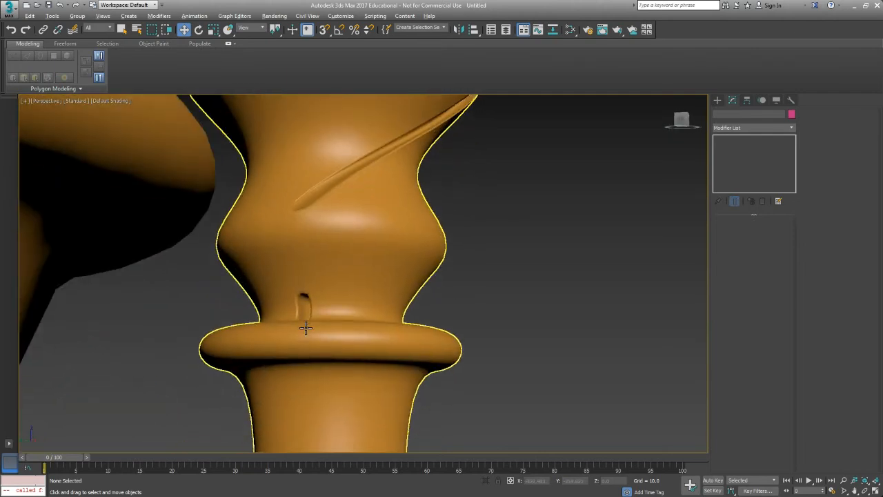
{"action": "middle_click_drag", "start_coordinate": [306, 328], "coordinate": [297, 349], "text": "alt"}
{"action": "middle_click_drag", "start_coordinate": [321, 298], "coordinate": [335, 309], "text": "alt"}
{"action": "scroll", "coordinate": [372, 290], "scroll_direction": "down", "scroll_amount": 5}
{"action": "middle_click_drag", "start_coordinate": [401, 262], "coordinate": [420, 290]}
{"action": "scroll", "coordinate": [437, 312], "scroll_direction": "down", "scroll_amount": 3}
{"action": "scroll", "coordinate": [422, 285], "scroll_direction": "down", "scroll_amount": 4}
Step: Select the tall piece again and compare its stem and base with the pawn's
{"action": "left_click", "coordinate": [419, 291]}
{"action": "middle_click_drag", "start_coordinate": [512, 292], "coordinate": [342, 309]}
{"action": "middle_click_drag", "start_coordinate": [277, 356], "coordinate": [329, 327]}
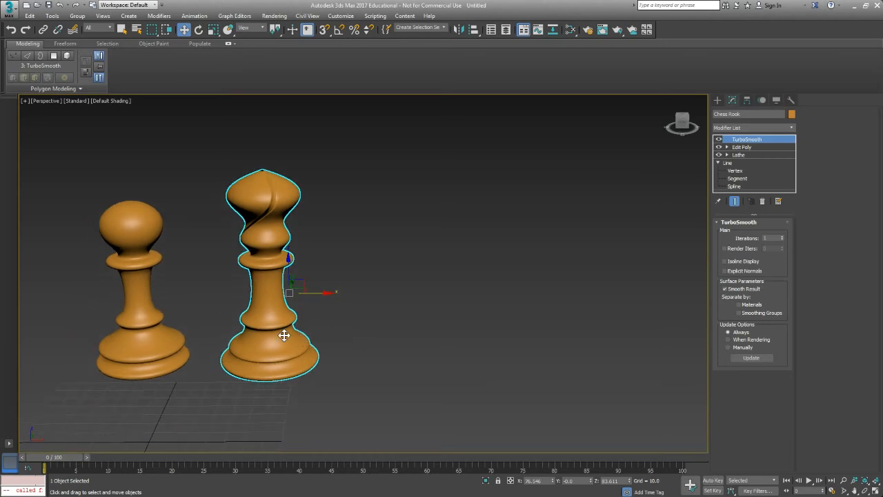
{"action": "scroll", "coordinate": [285, 335], "scroll_direction": "up", "scroll_amount": 3}
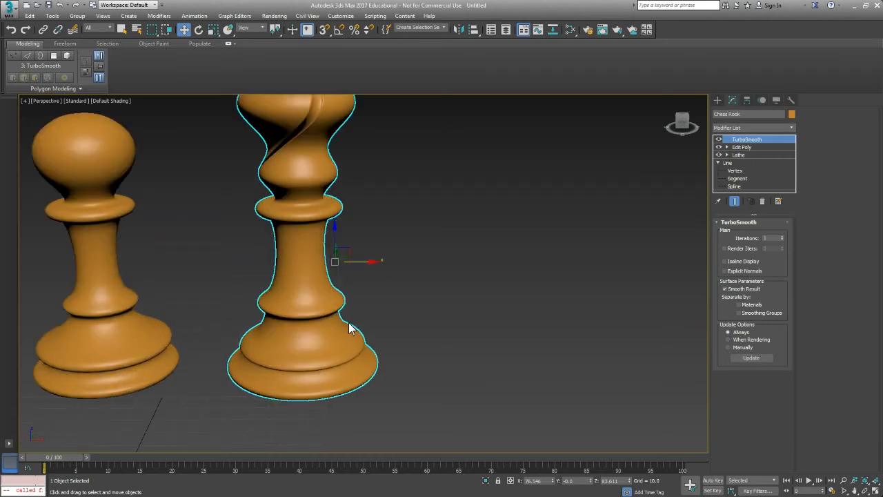
{"action": "middle_click_drag", "start_coordinate": [122, 327], "coordinate": [174, 344]}
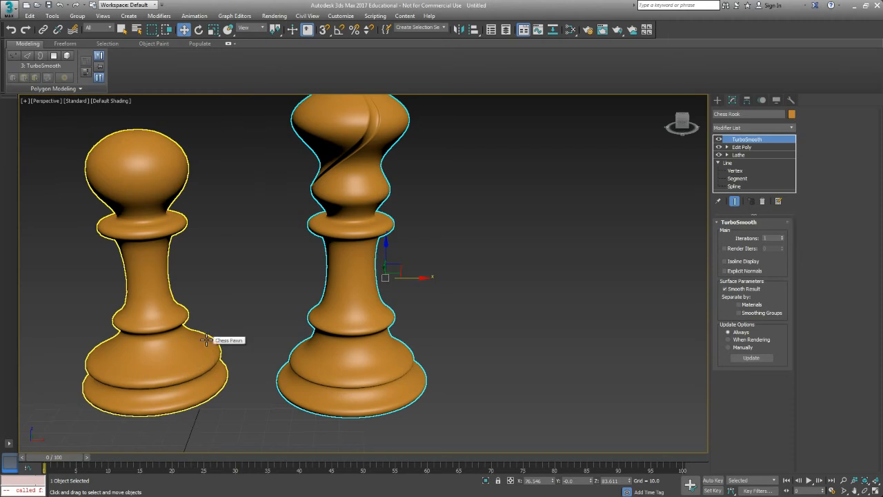
{"action": "middle_click_drag", "start_coordinate": [339, 353], "coordinate": [301, 342]}
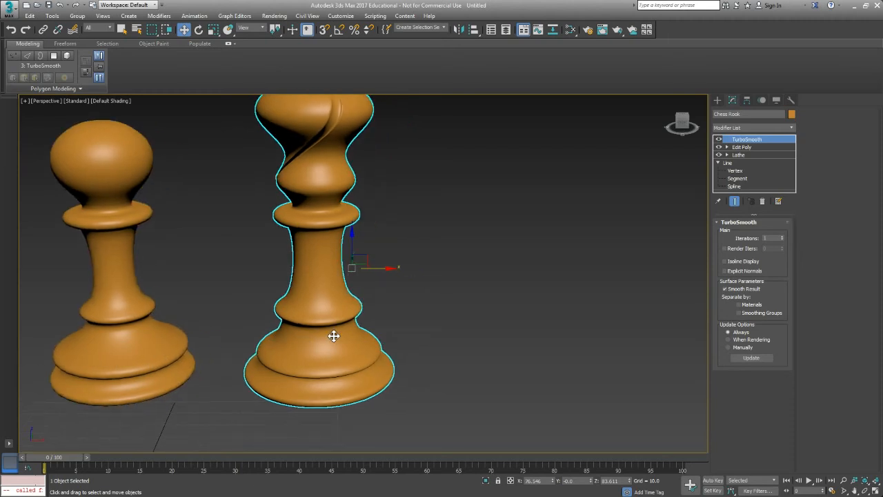
{"action": "middle_click_drag", "start_coordinate": [364, 323], "coordinate": [344, 340]}
Step: Turn on edged faces and examine the mesh of both pieces, ending with a close look at the tall piece's tip
{"action": "key", "text": "F4"}
{"action": "key", "text": "F3"}
{"action": "key", "text": "F3"}
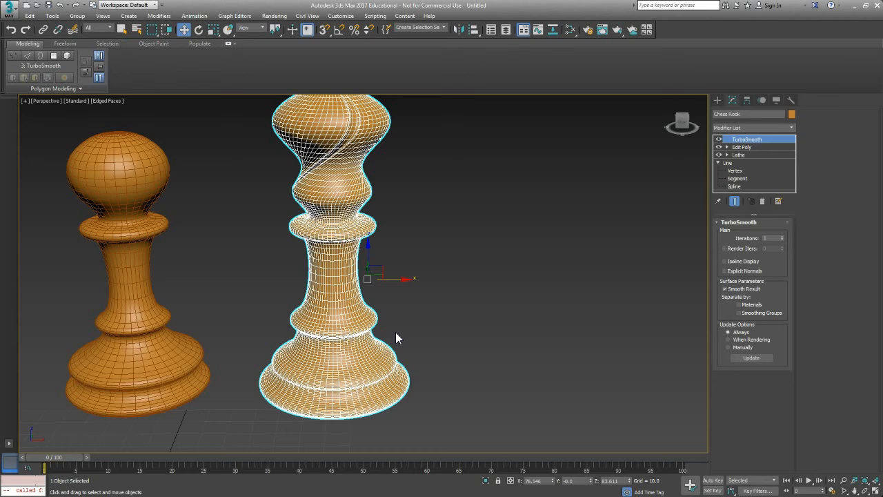
{"action": "middle_click_drag", "start_coordinate": [307, 278], "coordinate": [347, 312]}
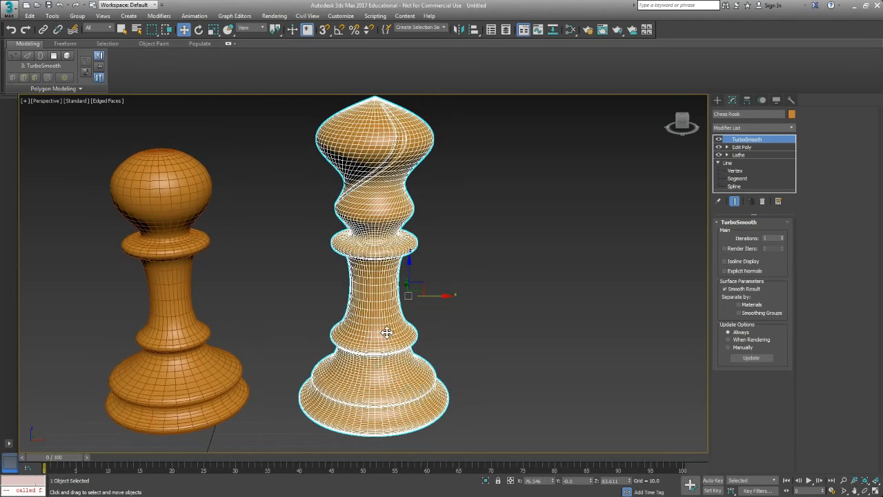
{"action": "middle_click_drag", "start_coordinate": [347, 316], "coordinate": [343, 340]}
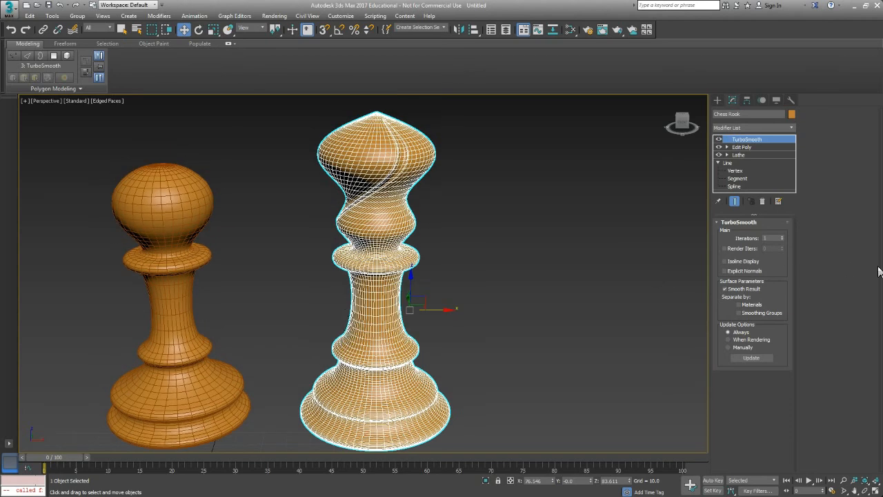
{"action": "mouse_move", "coordinate": [548, 264]}
{"action": "middle_mouse_down"}
{"action": "mouse_move", "coordinate": [572, 256]}
{"action": "mouse_move", "coordinate": [560, 259]}
{"action": "middle_mouse_up"}
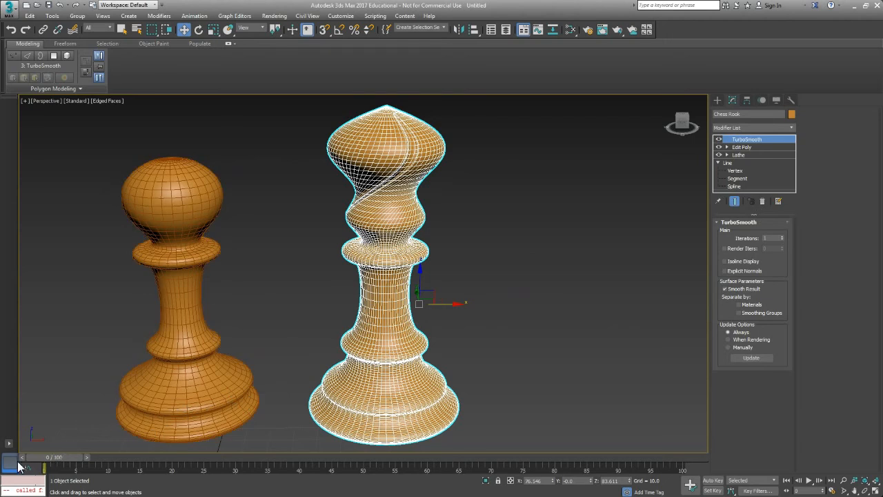
{"action": "middle_click_drag", "start_coordinate": [411, 202], "coordinate": [420, 184]}
{"action": "middle_click_drag", "start_coordinate": [396, 116], "coordinate": [381, 168]}
{"action": "scroll", "coordinate": [381, 168], "scroll_direction": "up", "scroll_amount": 3}
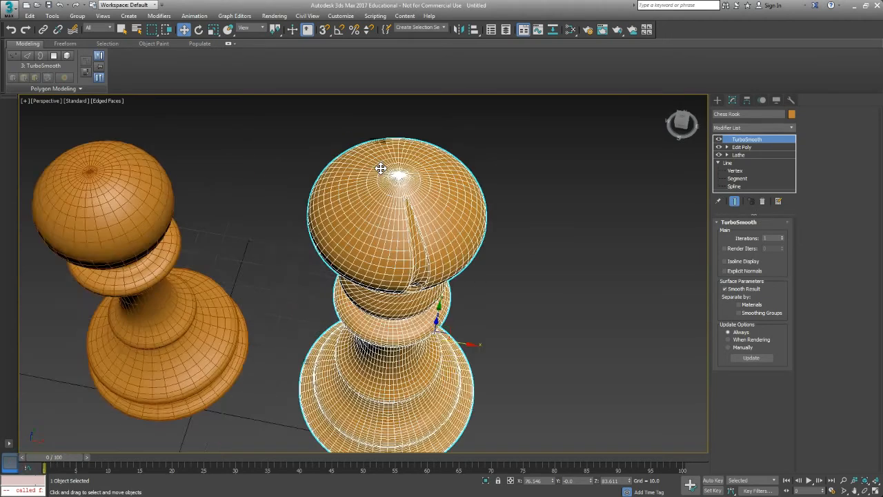
{"action": "scroll", "coordinate": [383, 176], "scroll_direction": "up", "scroll_amount": 5}
{"action": "middle_click_drag", "start_coordinate": [475, 195], "coordinate": [386, 254]}
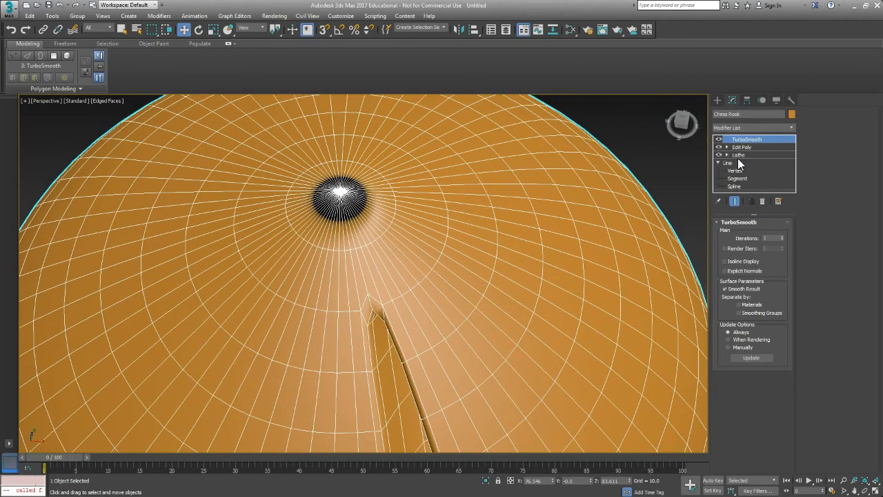
Step: Go down to the tall piece's Lathe modifier, accept the warning, and activate its Axis sub-object
{"action": "left_click", "coordinate": [738, 156]}
{"action": "left_click", "coordinate": [449, 279]}
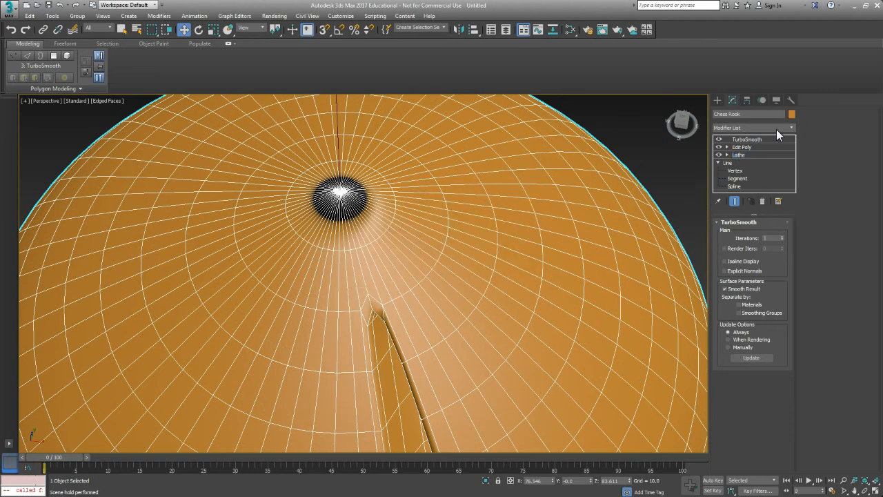
{"action": "left_click", "coordinate": [727, 155]}
{"action": "left_click", "coordinate": [740, 163]}
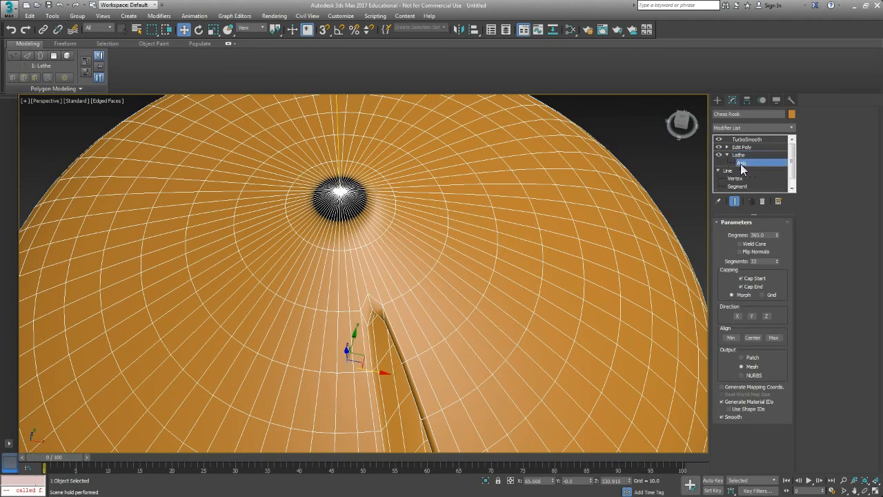
Step: Try shifting the Lathe axis of the tall piece along X and Y to alter its shape
{"action": "scroll", "coordinate": [417, 314], "scroll_direction": "down", "scroll_amount": 5}
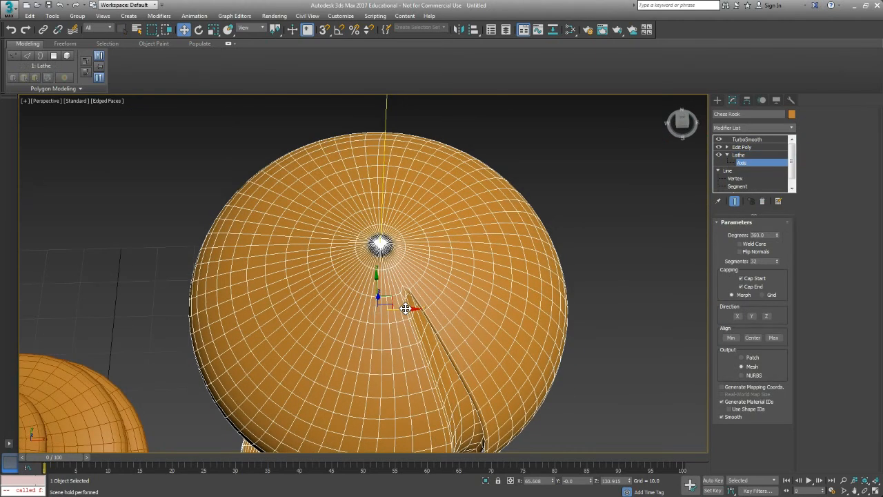
{"action": "middle_click_drag", "start_coordinate": [391, 305], "coordinate": [397, 233], "text": "alt"}
{"action": "left_click_drag", "start_coordinate": [414, 388], "coordinate": [371, 380]}
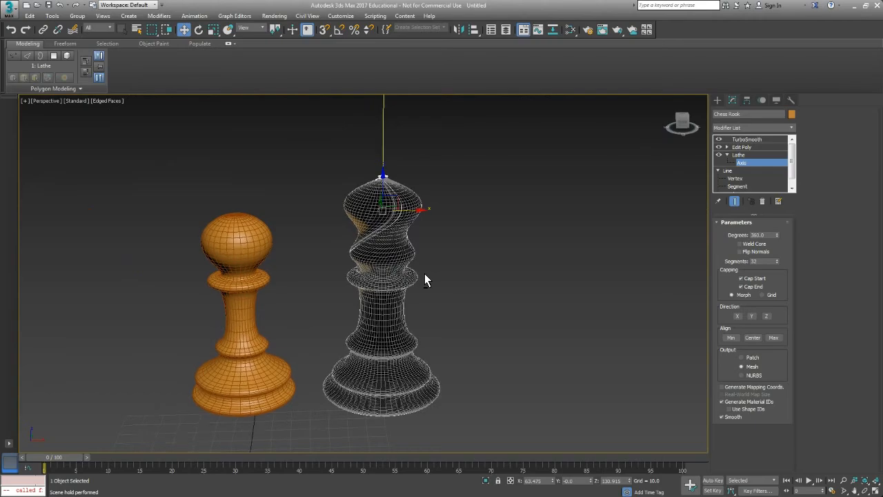
{"action": "scroll", "coordinate": [424, 279], "scroll_direction": "up", "scroll_amount": 5}
{"action": "mouse_move", "coordinate": [350, 198]}
{"action": "middle_mouse_down", "text": "alt"}
{"action": "mouse_move", "coordinate": [418, 235]}
{"action": "mouse_move", "coordinate": [370, 235]}
{"action": "mouse_move", "coordinate": [388, 227]}
{"action": "mouse_move", "coordinate": [391, 243]}
{"action": "mouse_move", "coordinate": [452, 198]}
{"action": "mouse_move", "coordinate": [444, 214]}
{"action": "middle_mouse_up", "text": "alt"}
{"action": "left_click_drag", "start_coordinate": [444, 222], "coordinate": [422, 226]}
{"action": "left_click_drag", "start_coordinate": [408, 270], "coordinate": [434, 219]}
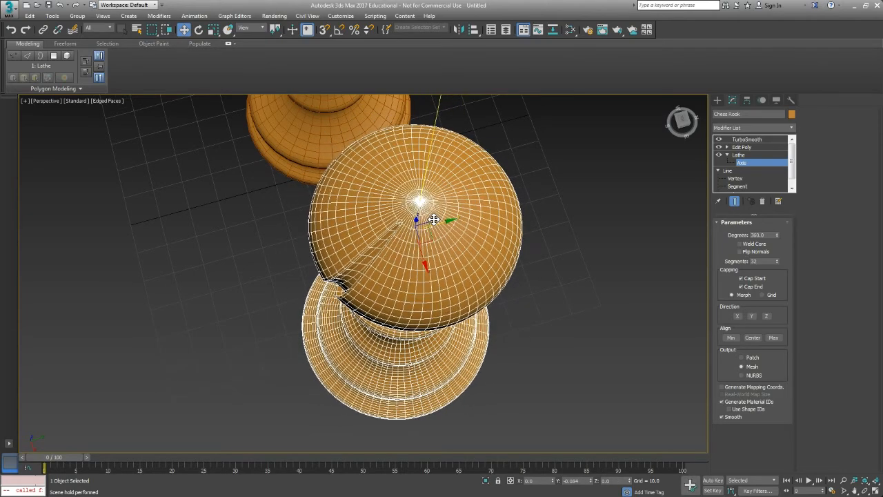
{"action": "middle_click_drag", "start_coordinate": [391, 292], "coordinate": [410, 216], "text": "alt"}
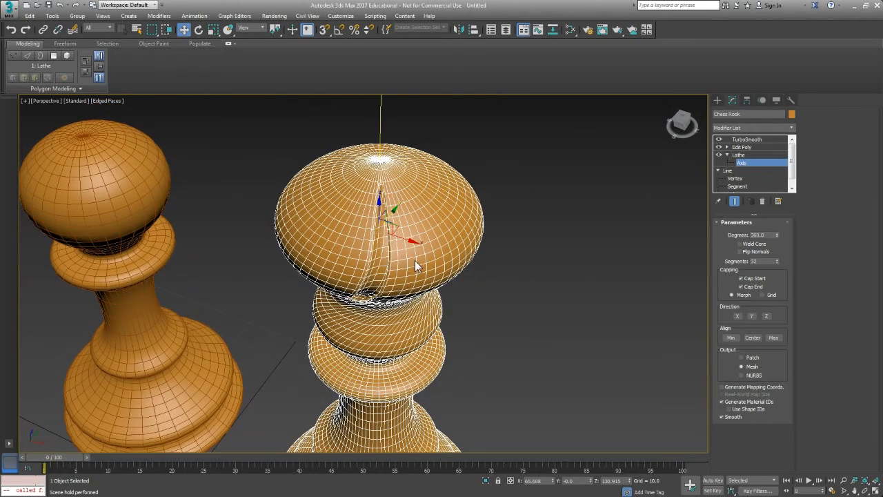
{"action": "scroll", "coordinate": [536, 241], "scroll_direction": "down", "scroll_amount": 4}
{"action": "middle_click_drag", "start_coordinate": [520, 247], "coordinate": [518, 280], "text": "alt"}
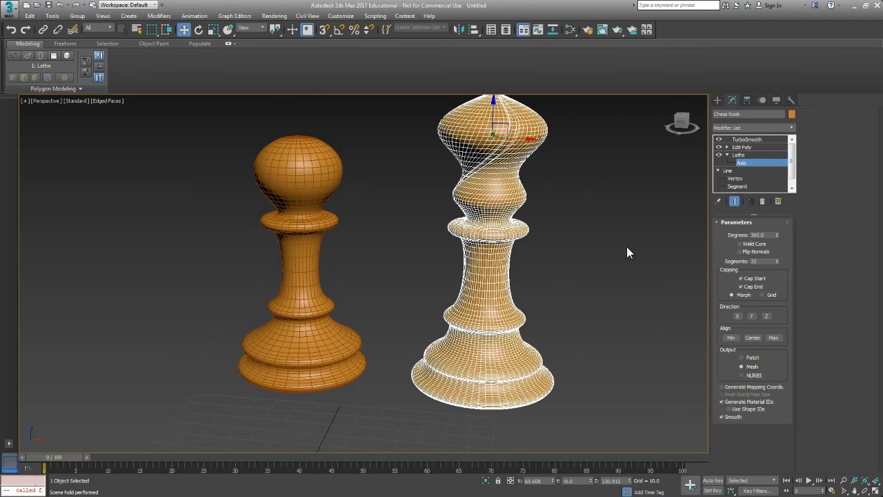
{"action": "middle_click_drag", "start_coordinate": [559, 251], "coordinate": [527, 279]}
{"action": "middle_click_drag", "start_coordinate": [656, 276], "coordinate": [549, 273], "text": "alt"}
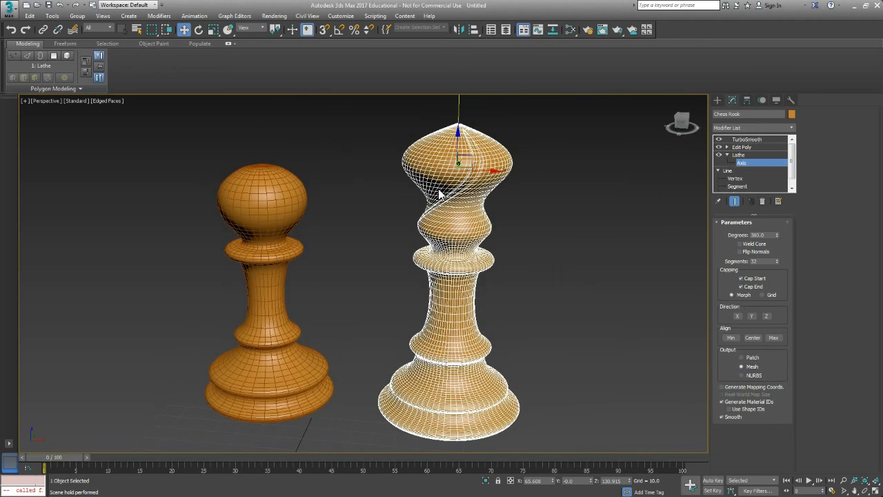